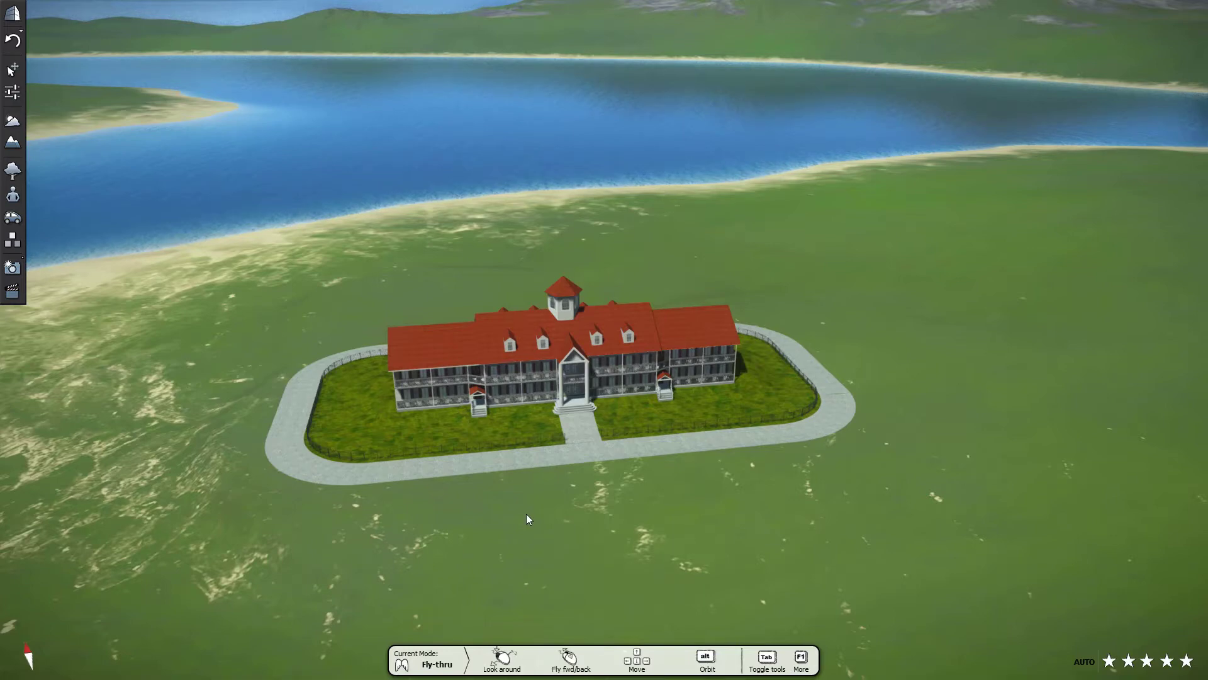
Step: Look around the hotel terrain from different angles and review the help controls overview
key(Right)
key(Left)
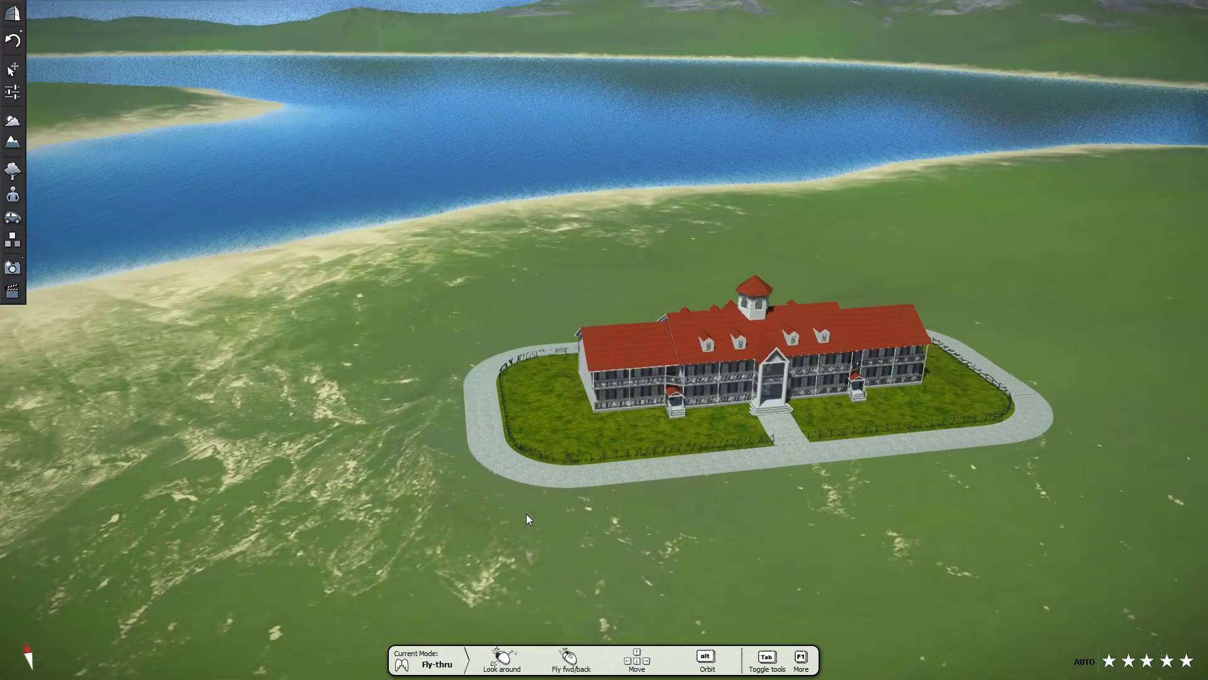
key(Page_Up)
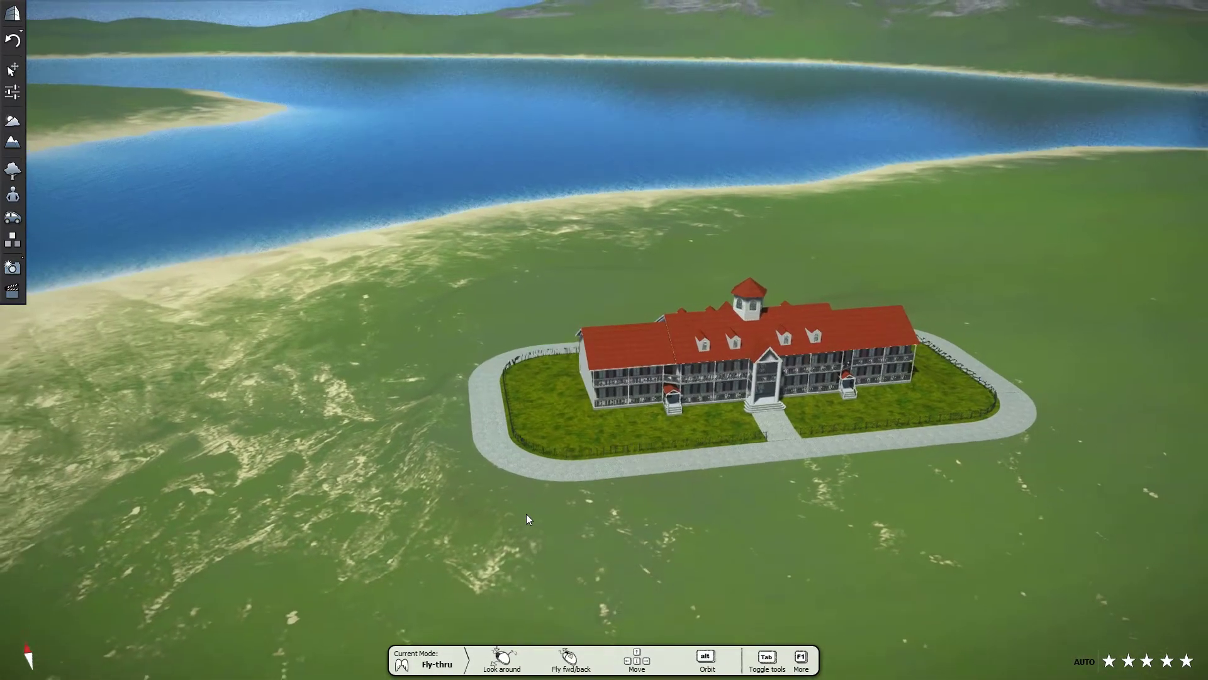
key(Page_Up)
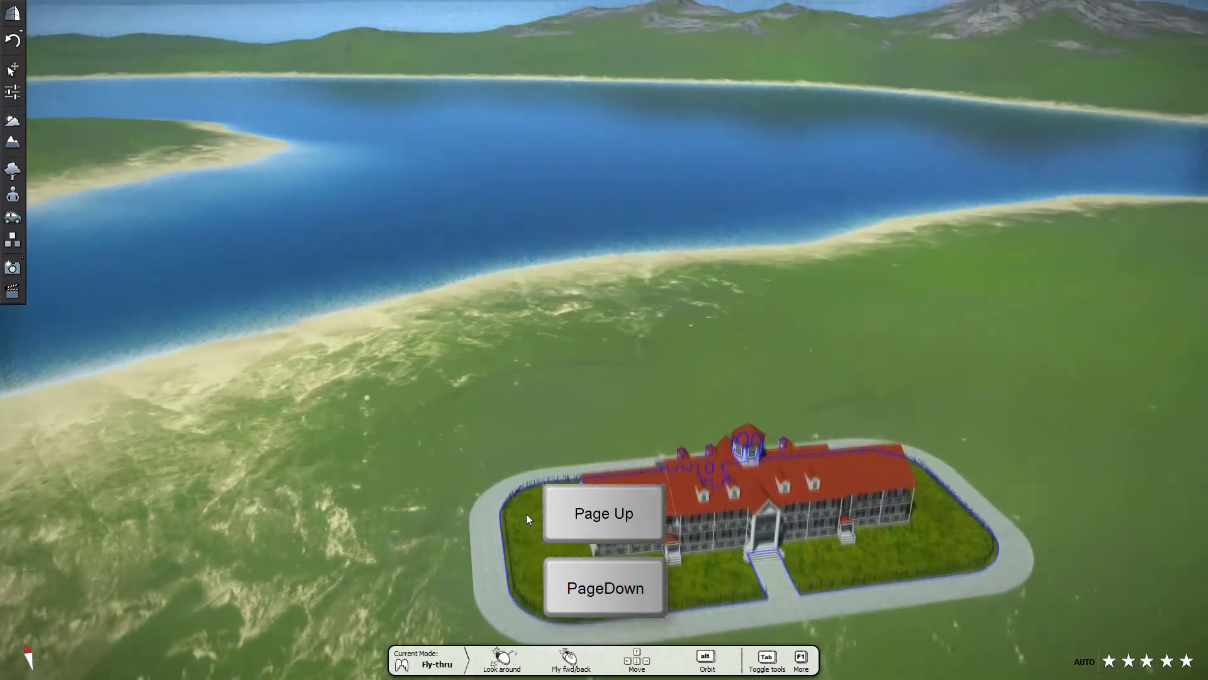
key(Page_Down)
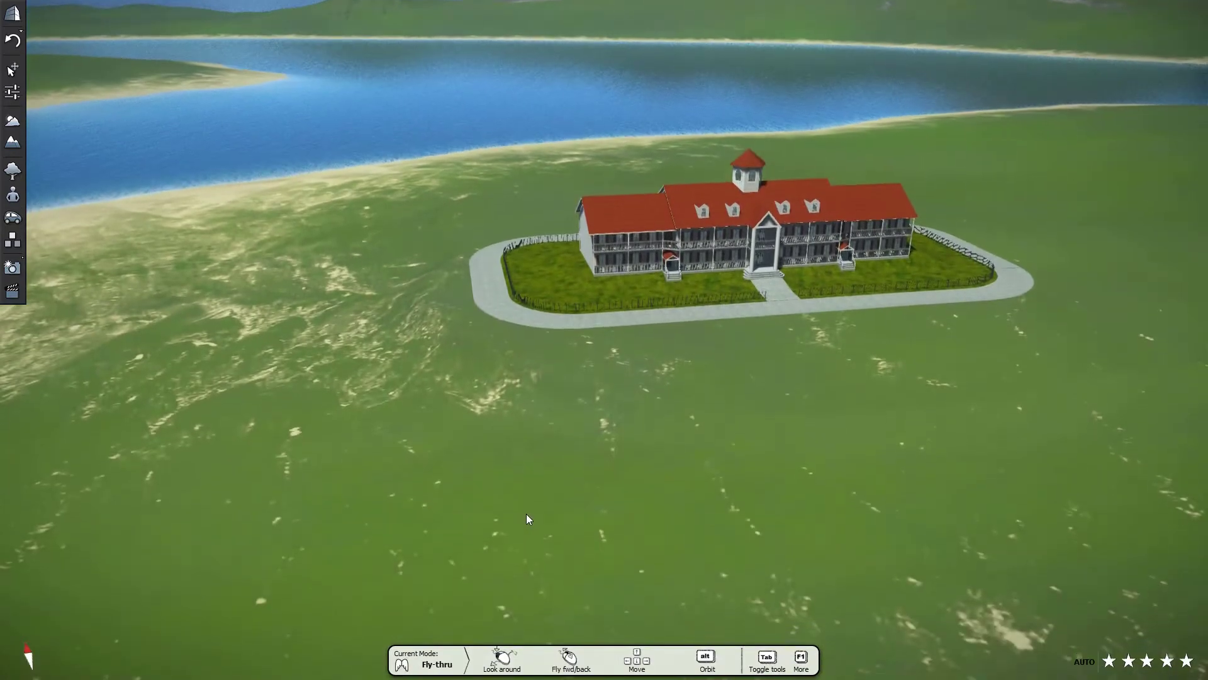
key(F1)
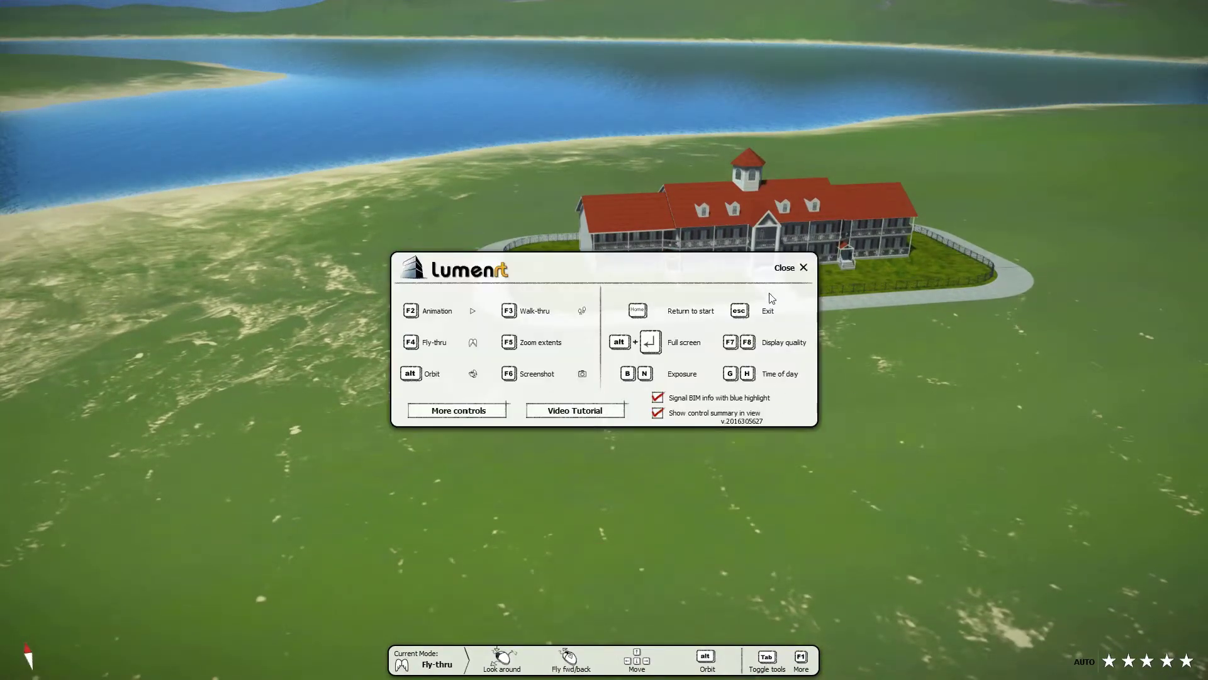
click(803, 267)
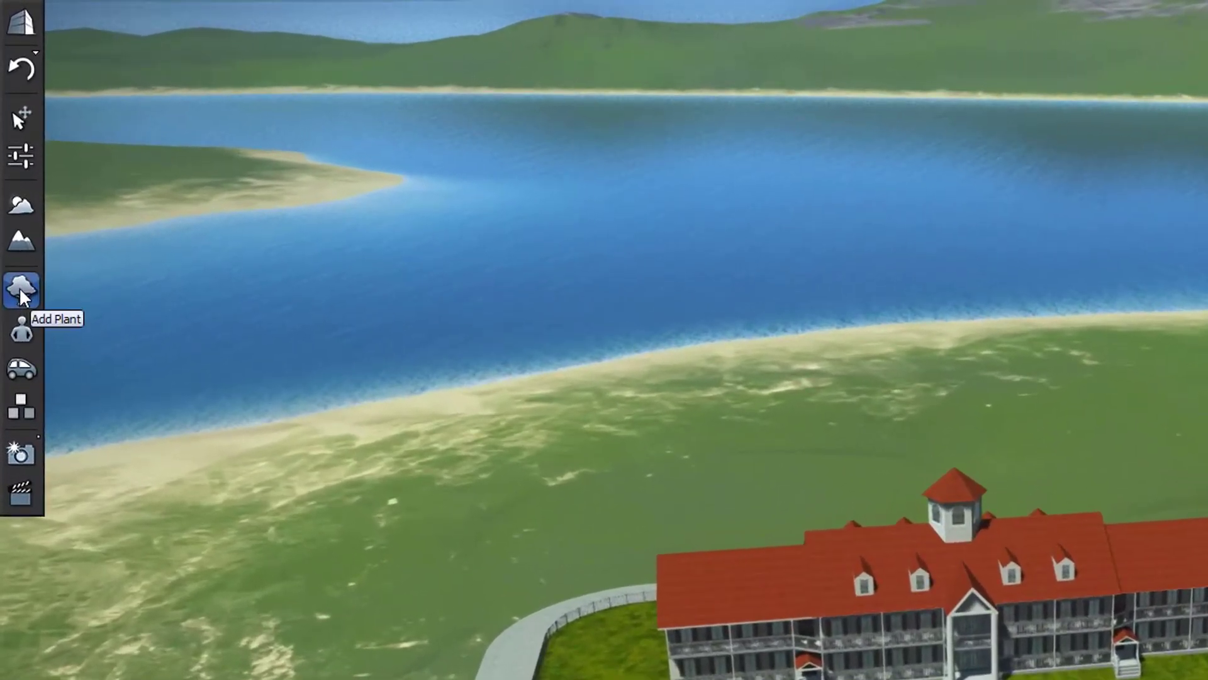
Step: Open the full Plants library on the Palm category listing Mexican Palm
click(19, 287)
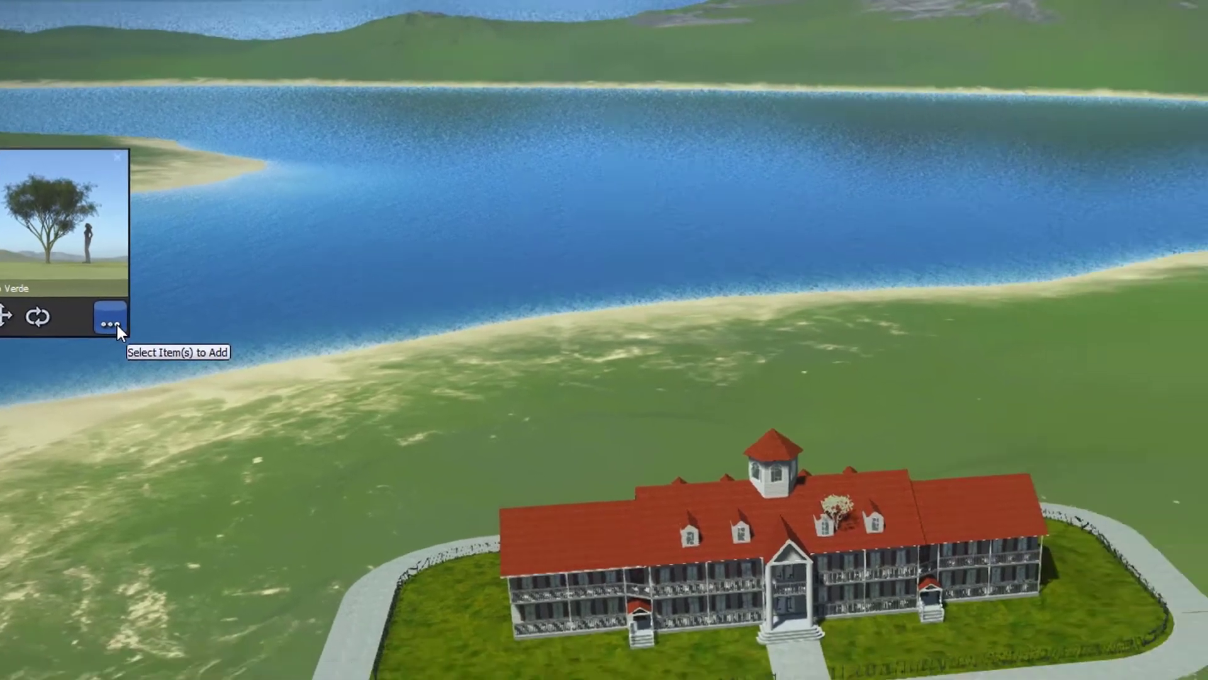
click(111, 322)
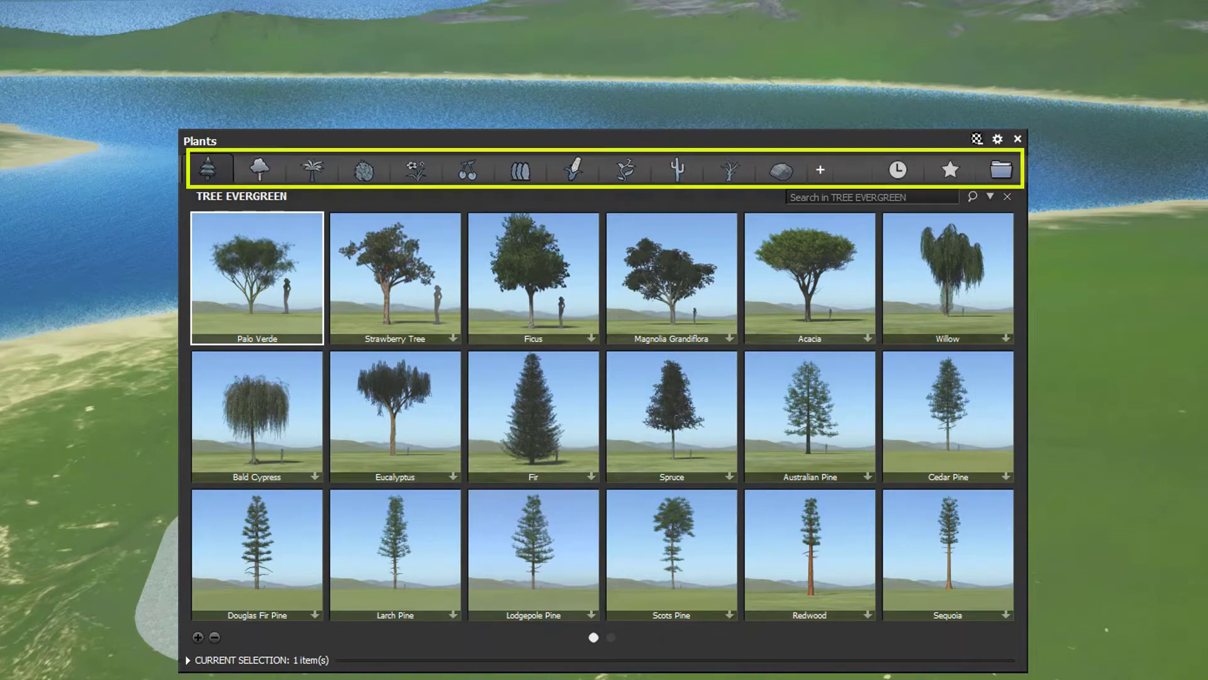
click(312, 168)
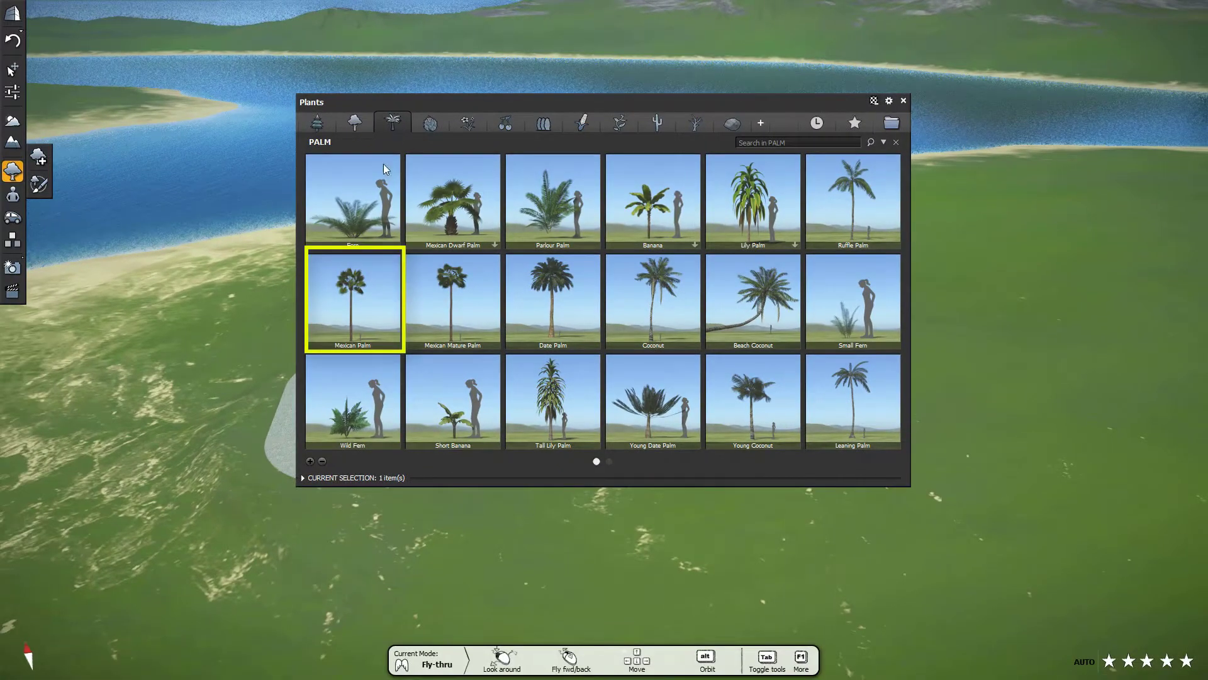
Step: Pick the Mexican Palm and enable Add multiple items for repeated placement
click(347, 311)
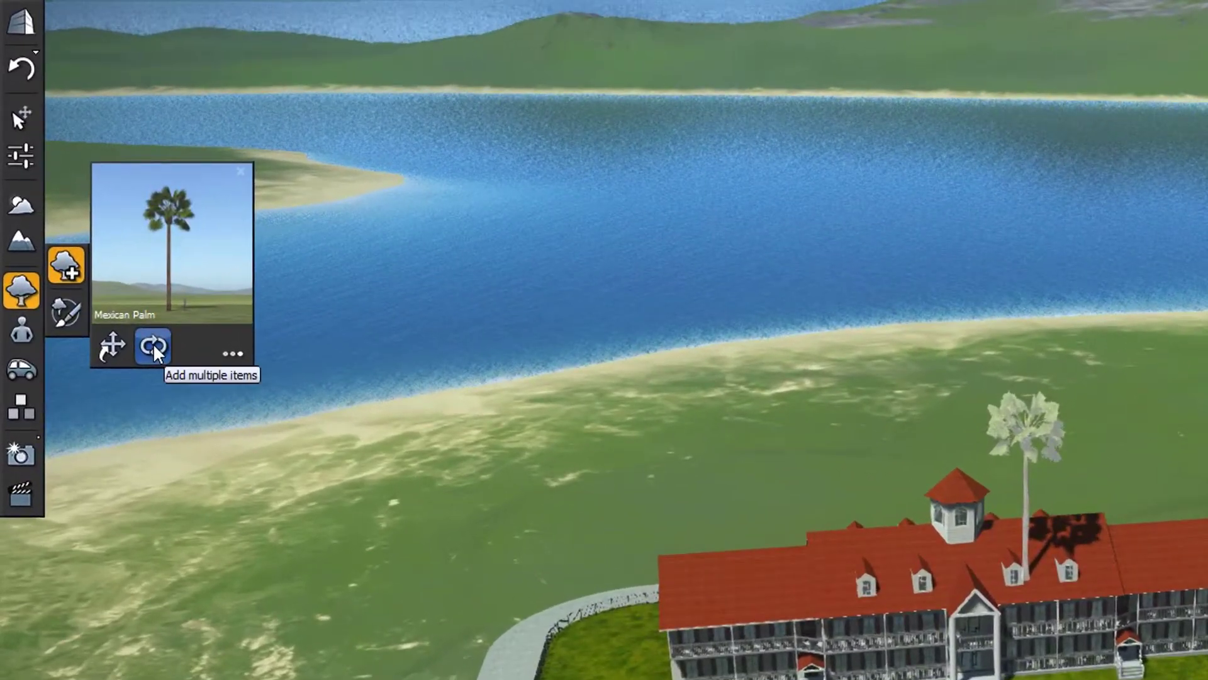
click(153, 345)
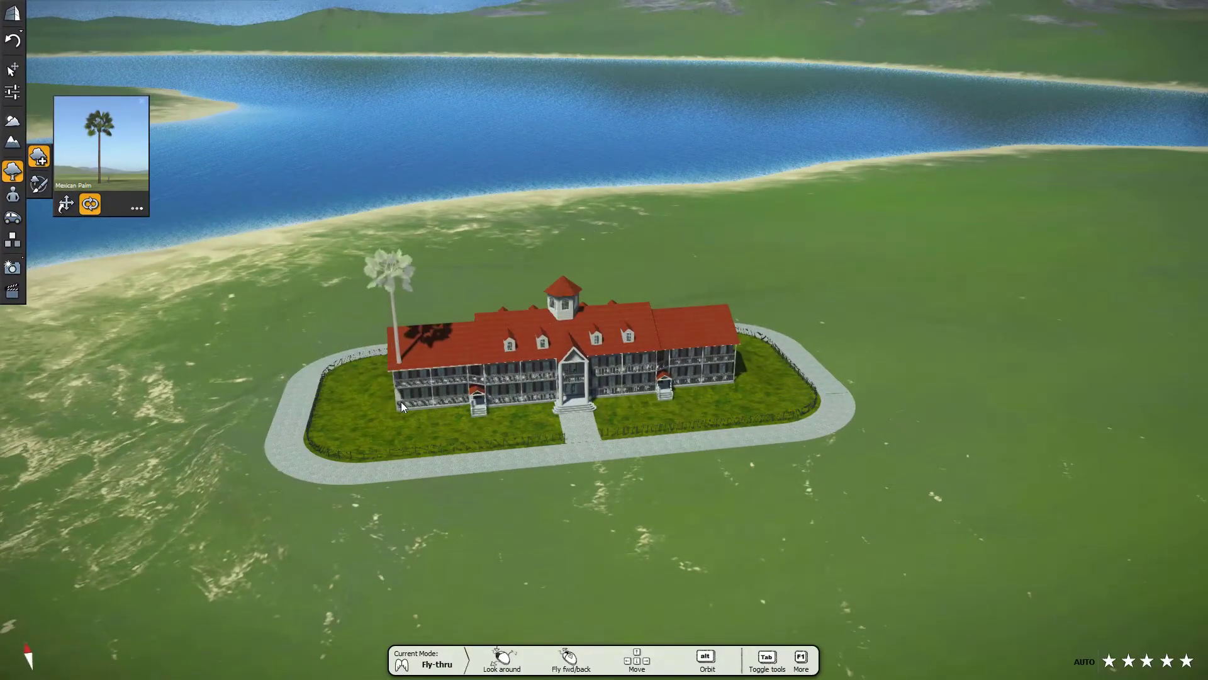
scroll(386, 422, up, 5)
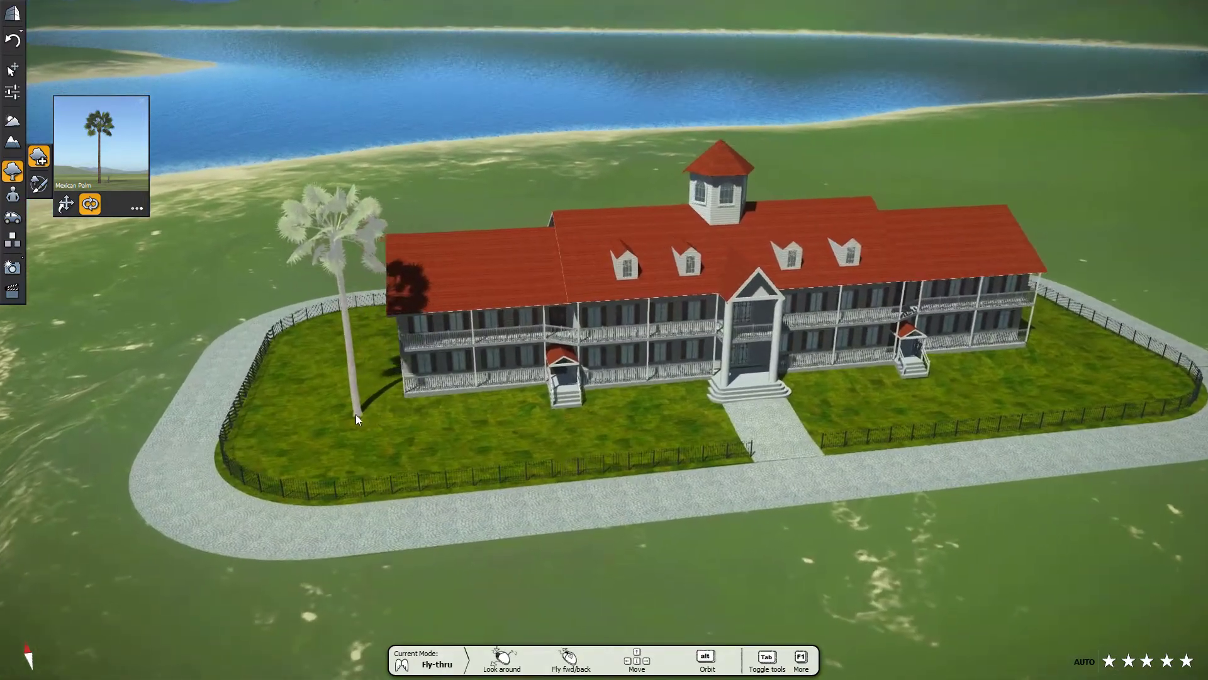
Step: Plant six Mexican Palms in a row from the hotel's left corner to the right fence
click(353, 418)
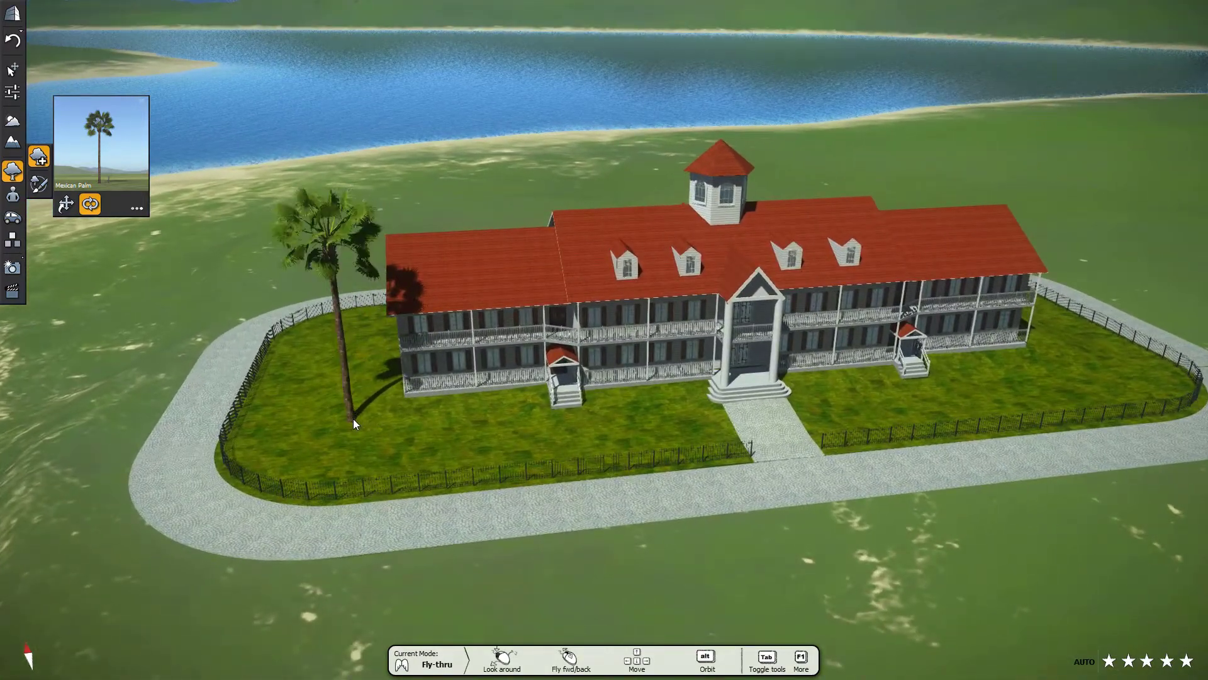
click(477, 409)
click(642, 396)
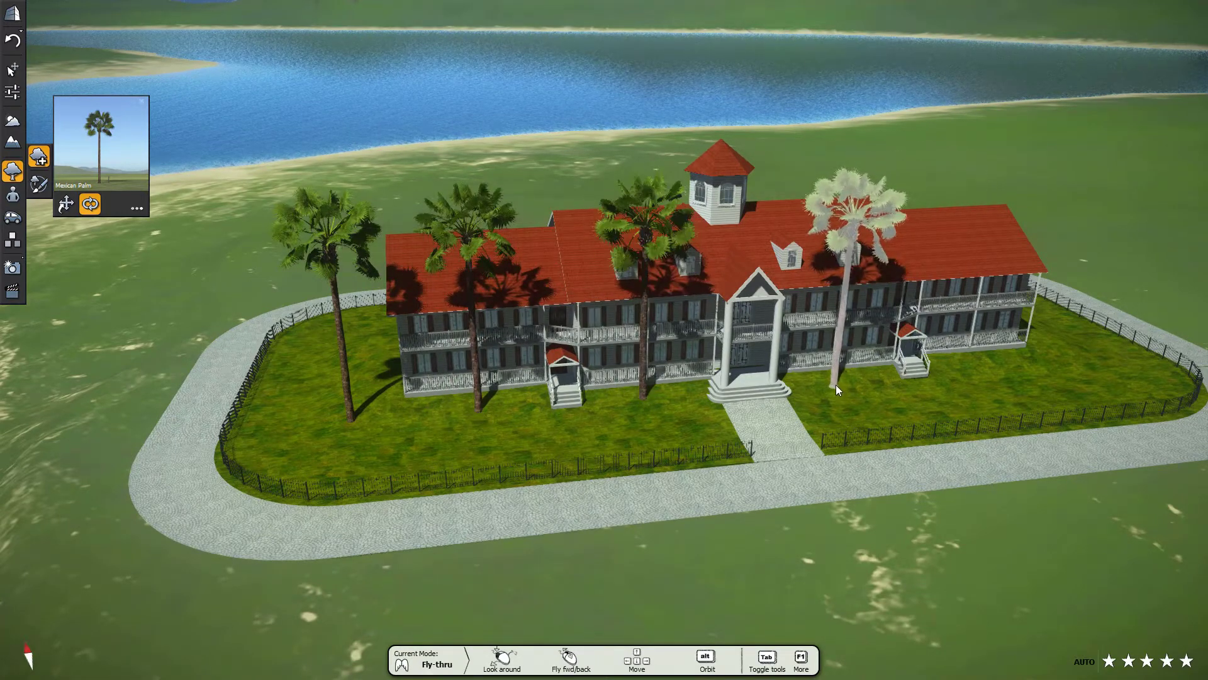
click(836, 387)
click(977, 370)
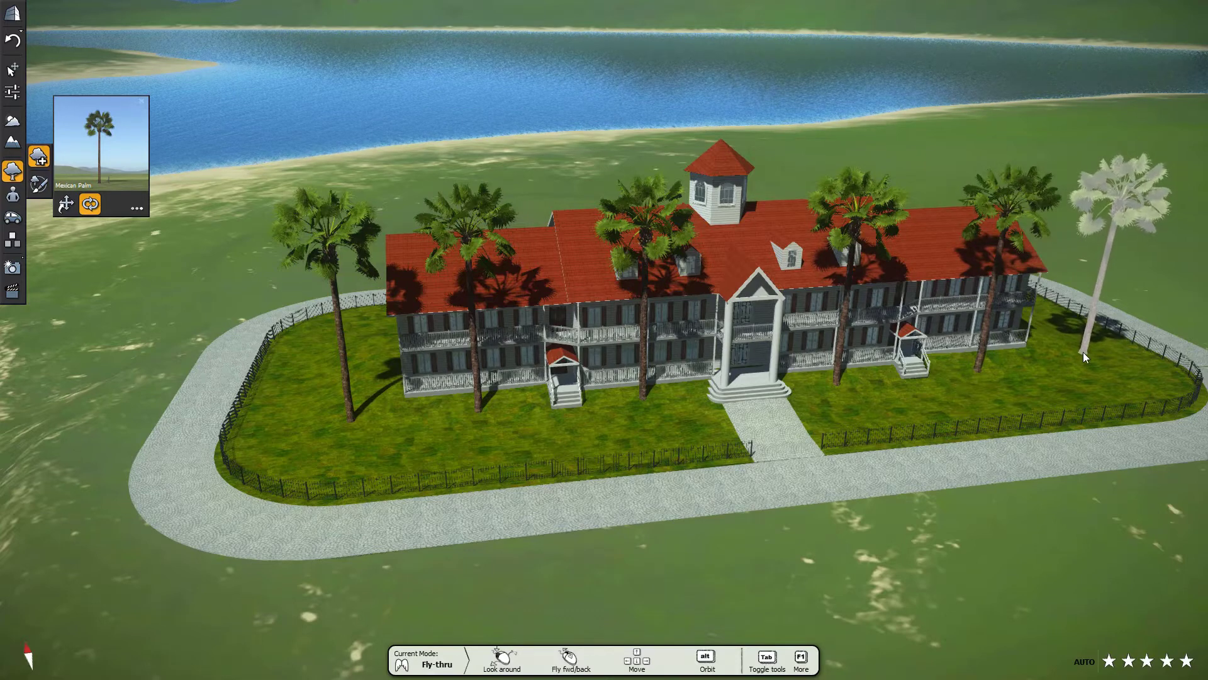
click(1082, 353)
key(Escape)
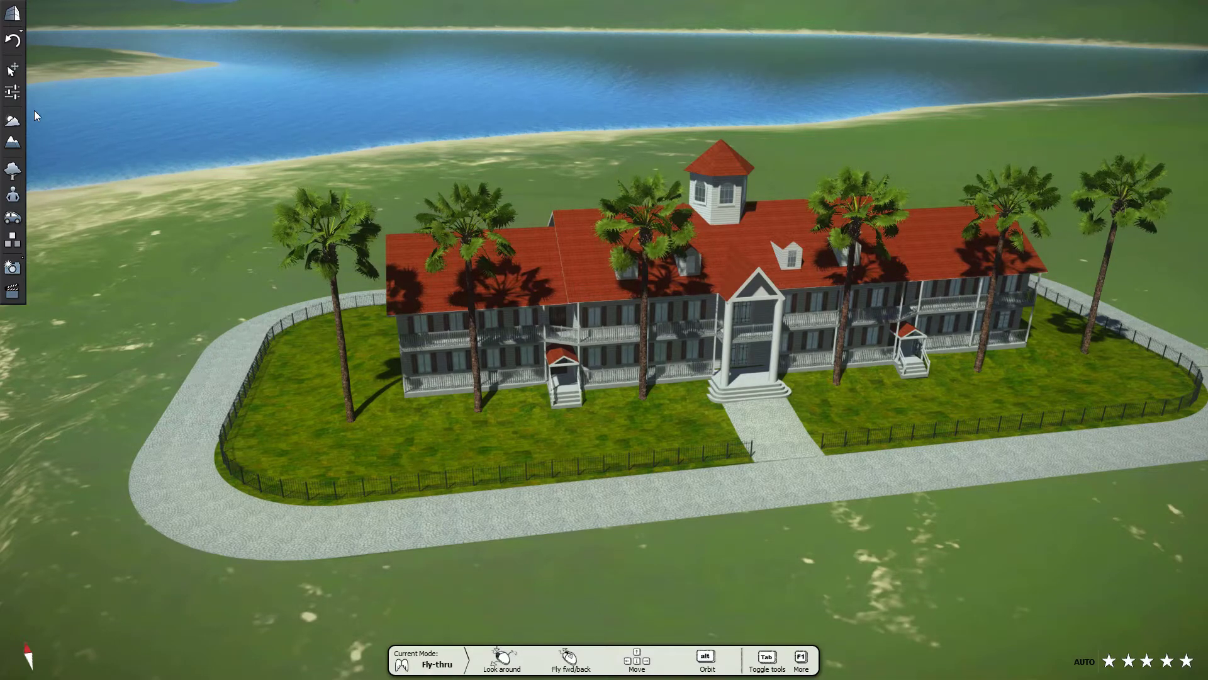
Step: Using the Scale tool, shrink the leftmost and left-wing palms to about 11 m
click(11, 70)
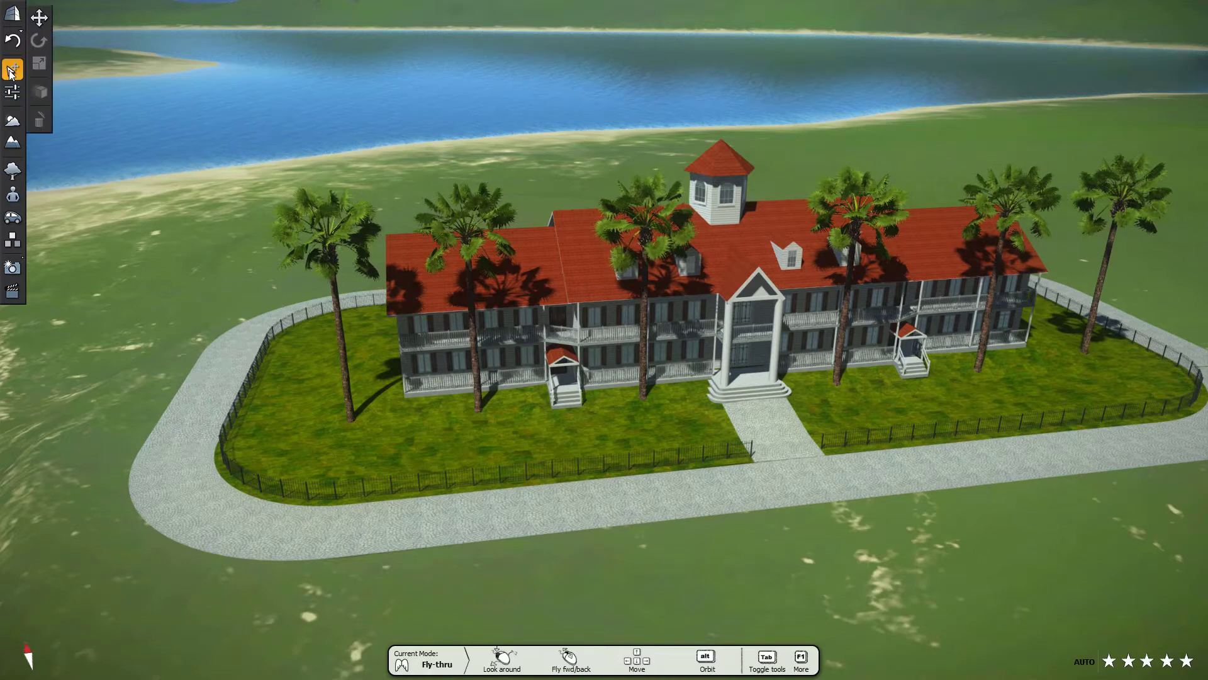
click(314, 227)
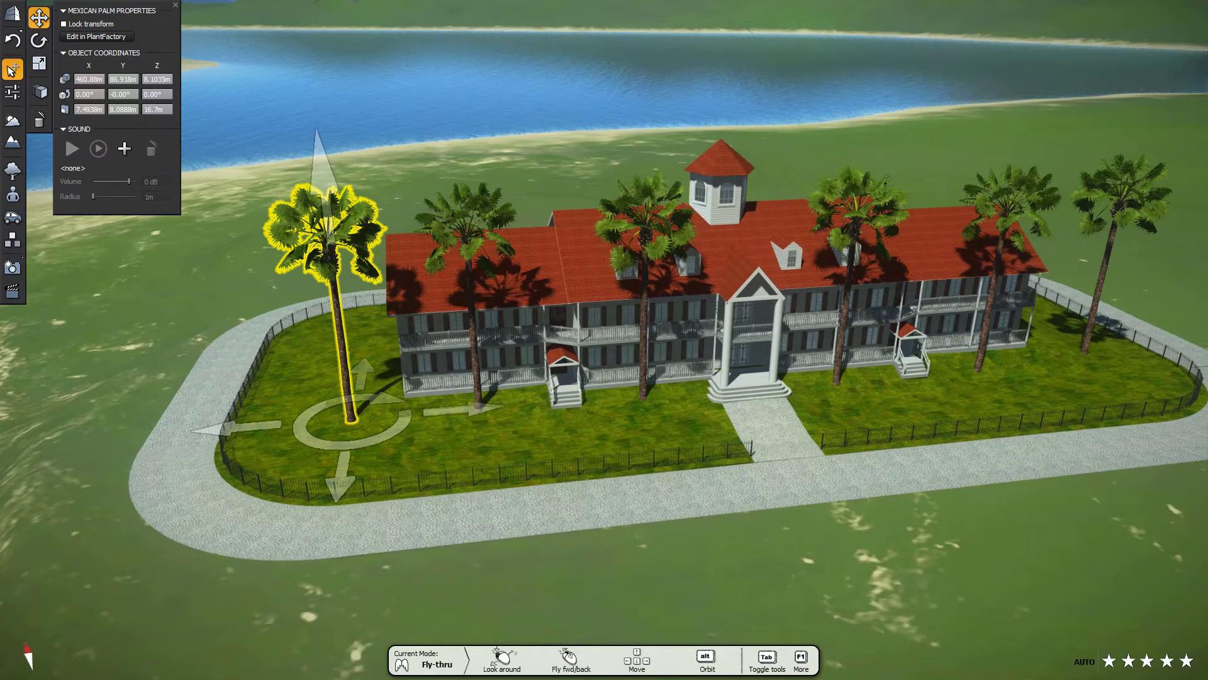
click(39, 65)
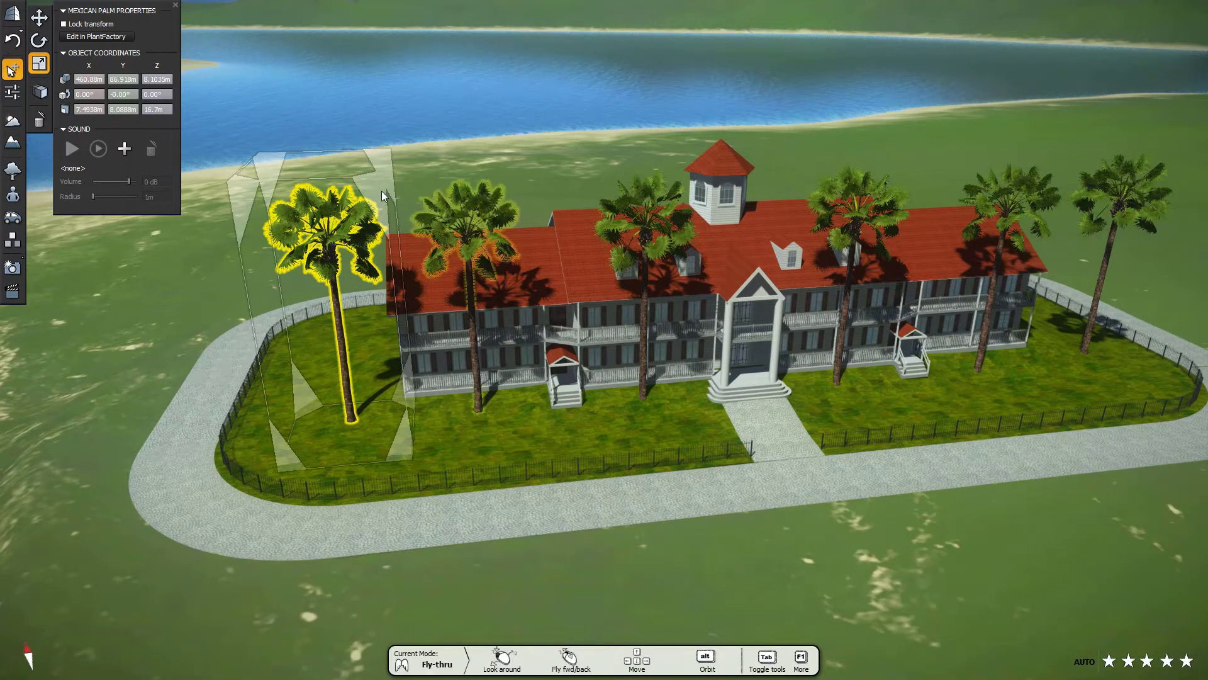
drag(369, 188, 355, 232)
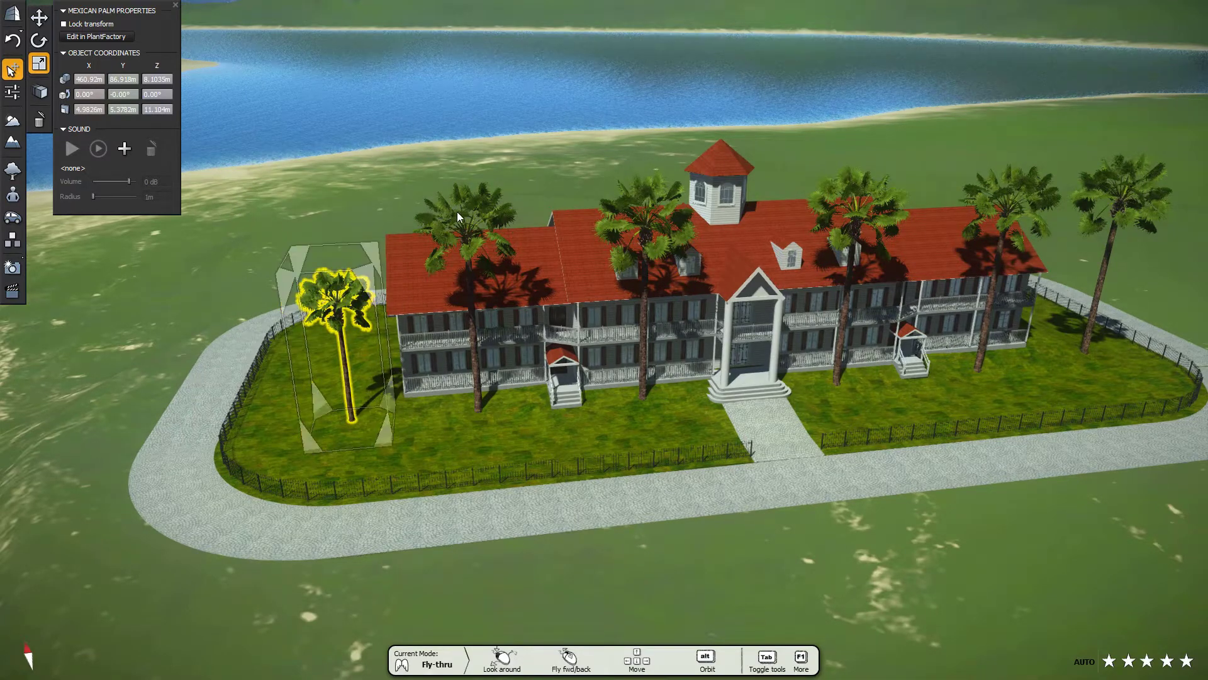
click(507, 221)
drag(508, 224, 516, 229)
Step: Shrink the entrance, right-wing, right-end and fence palms to roughly 10–11.7 m
click(663, 205)
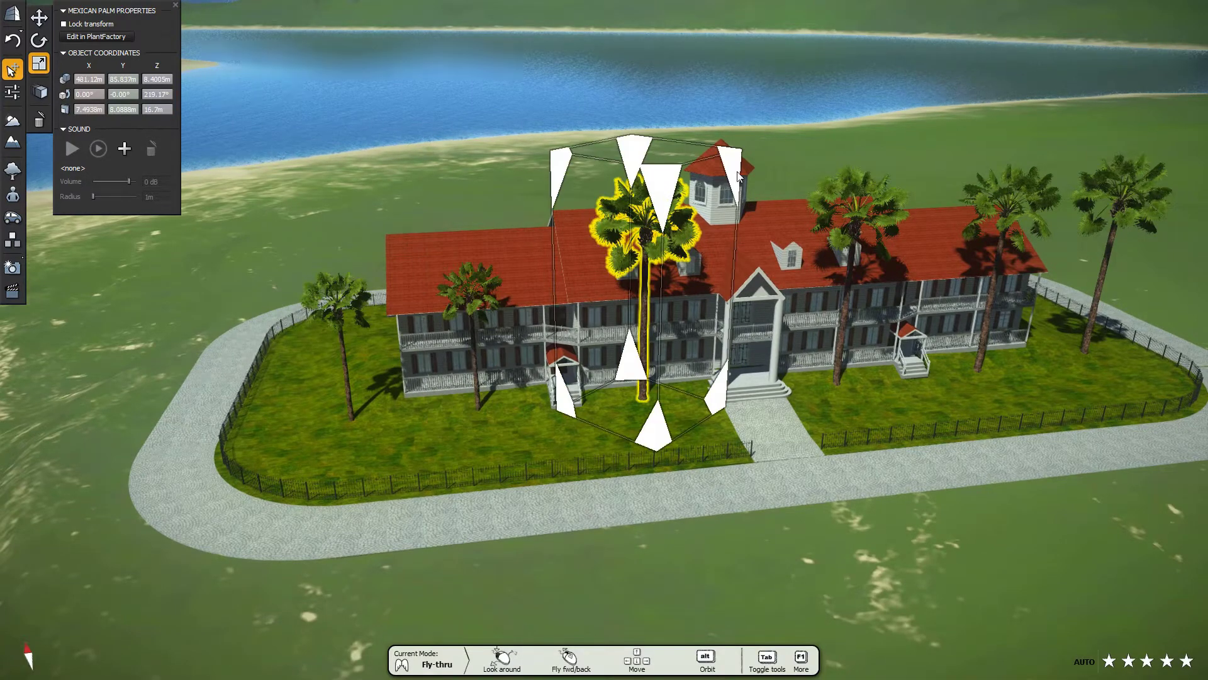
drag(715, 237, 692, 258)
click(867, 192)
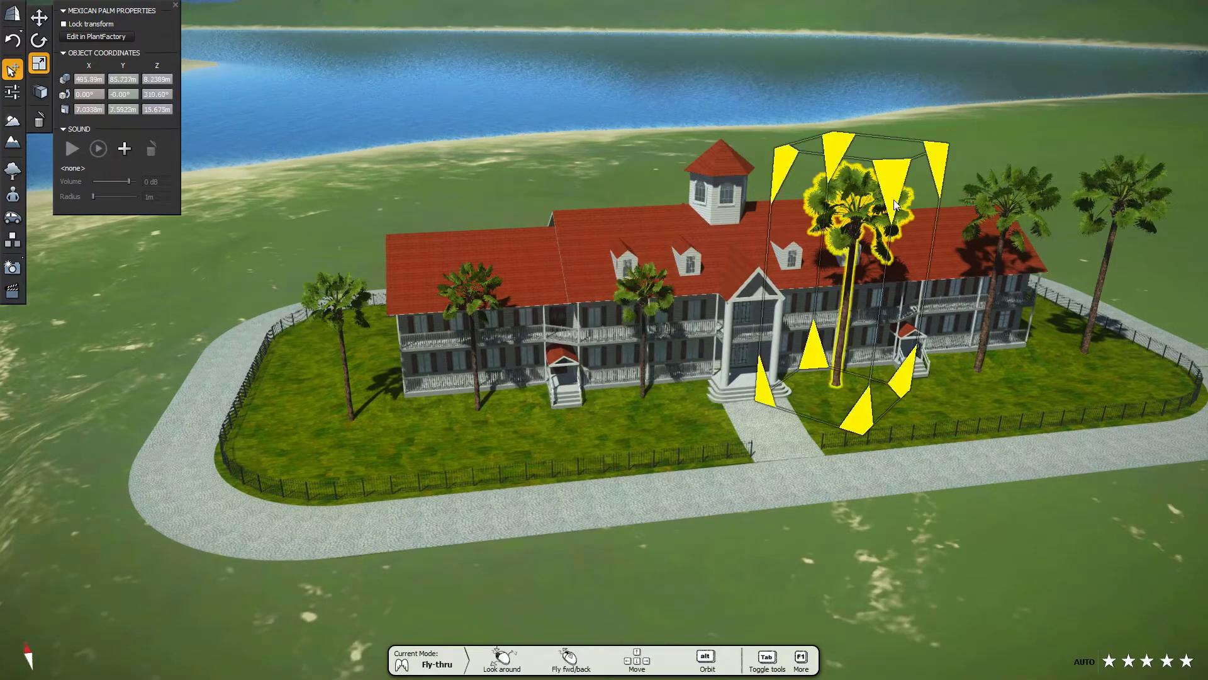
drag(891, 209, 885, 229)
click(1025, 179)
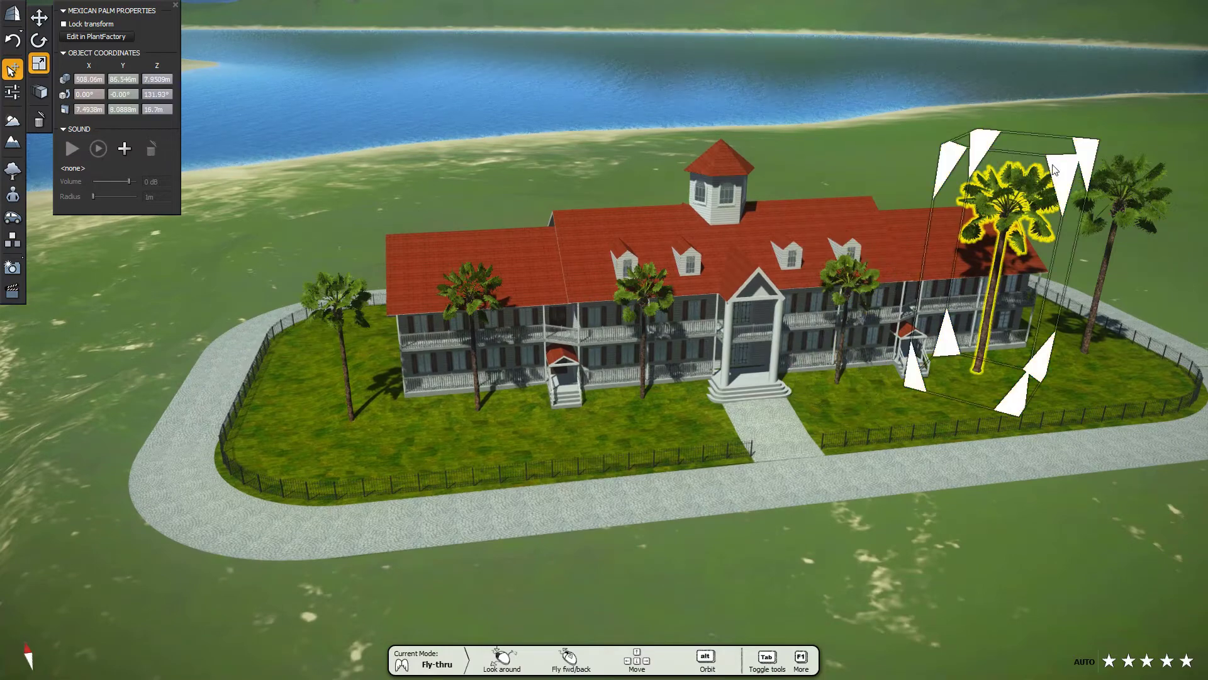
drag(1083, 158, 1045, 212)
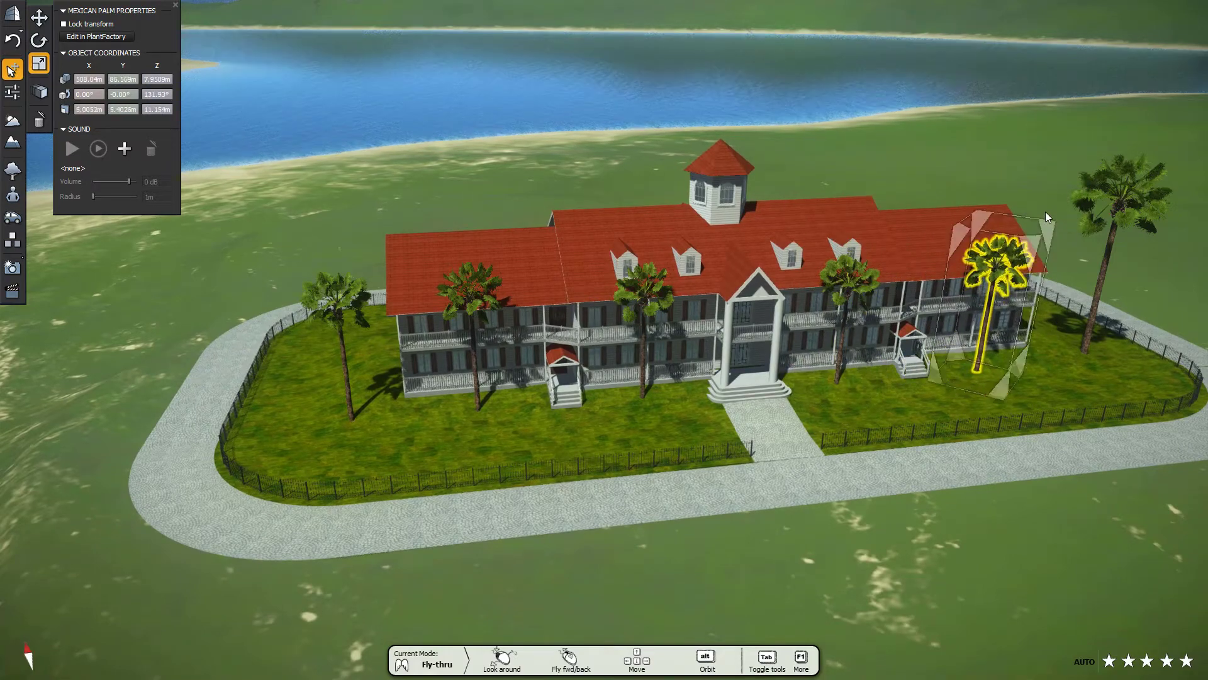
click(1158, 181)
drag(1128, 132, 1136, 201)
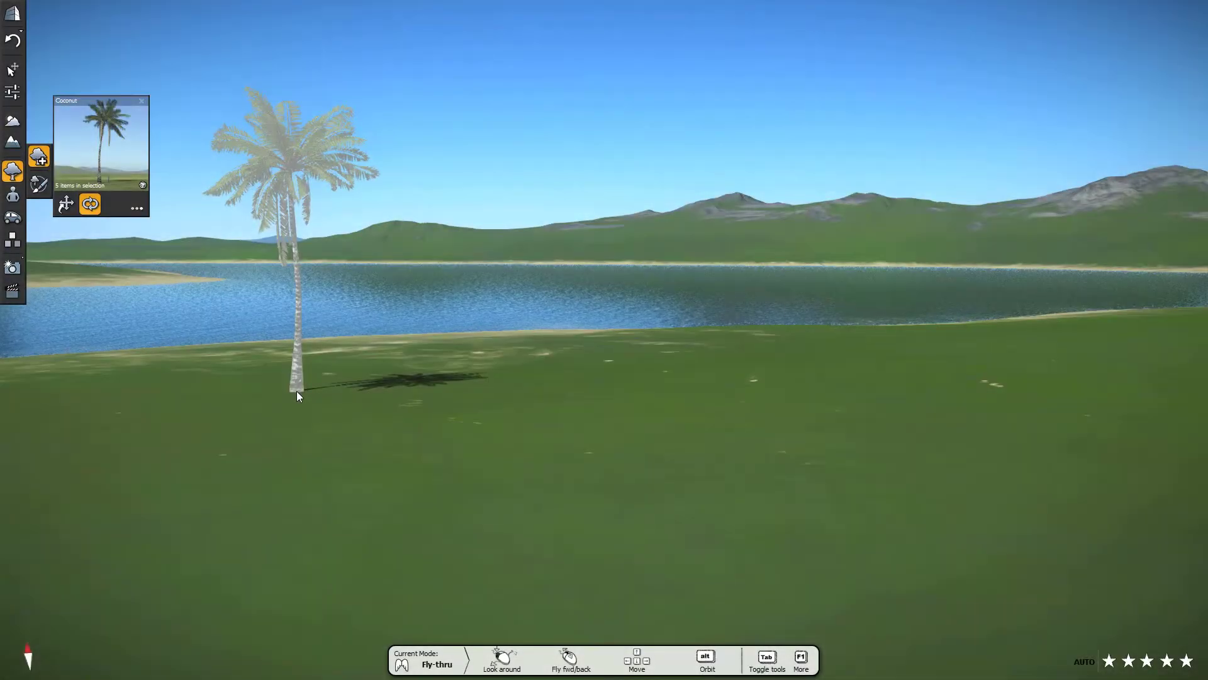
Step: Plant eight shoreline palms mixing Coconut, Young Coconut, Mexican Mature Palm and Mexican Palm
click(297, 391)
click(399, 381)
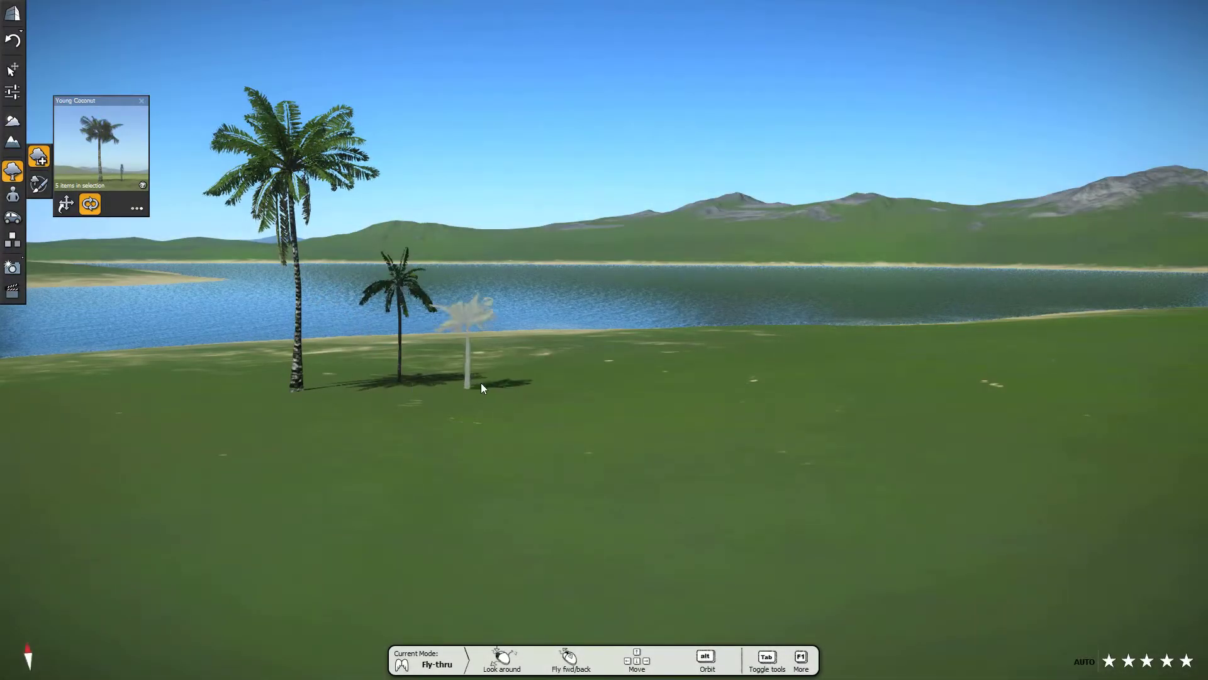
click(504, 370)
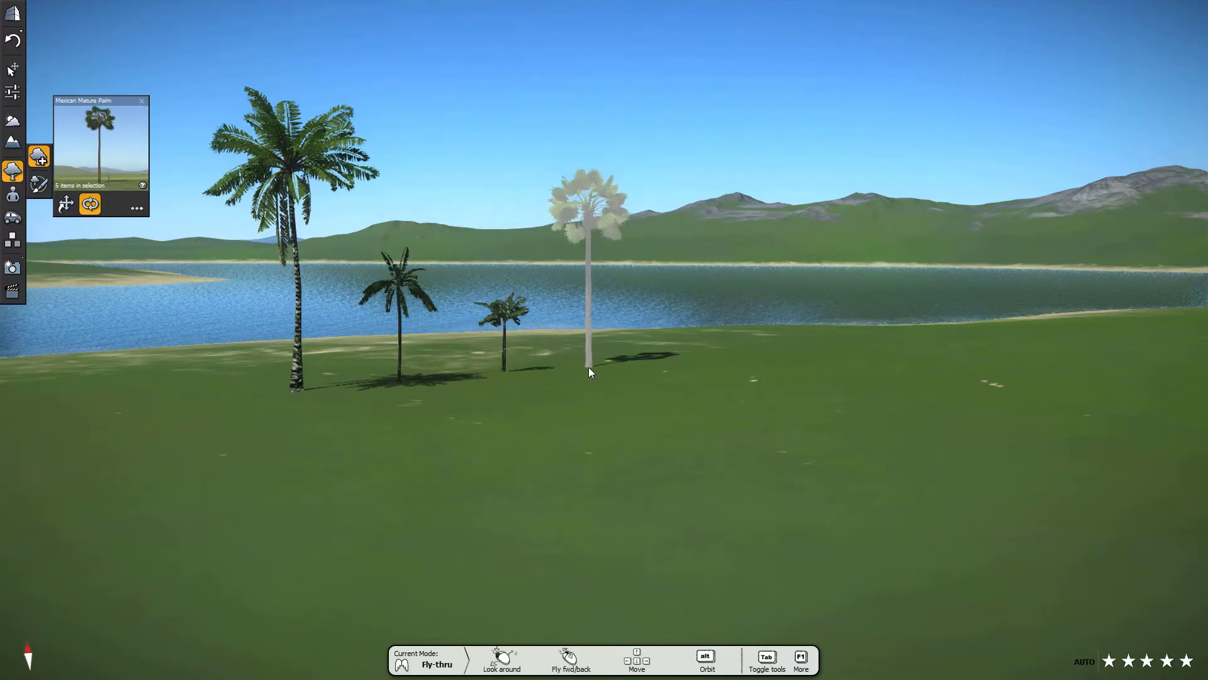
click(587, 367)
click(696, 358)
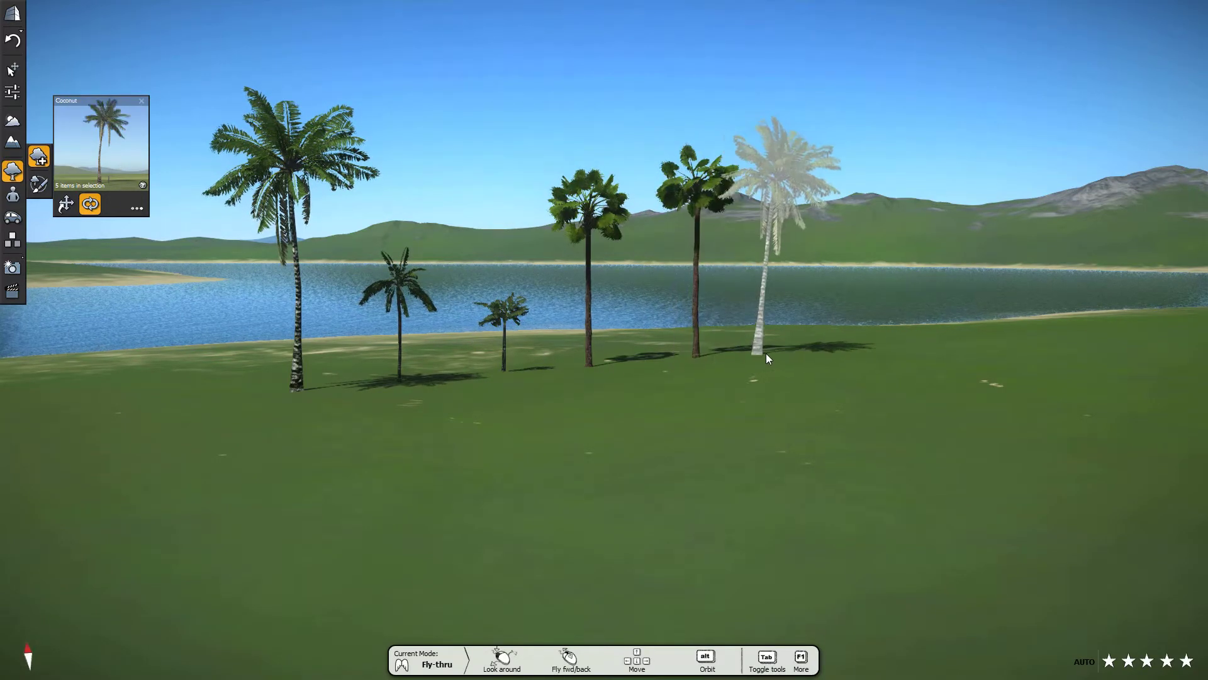
click(797, 346)
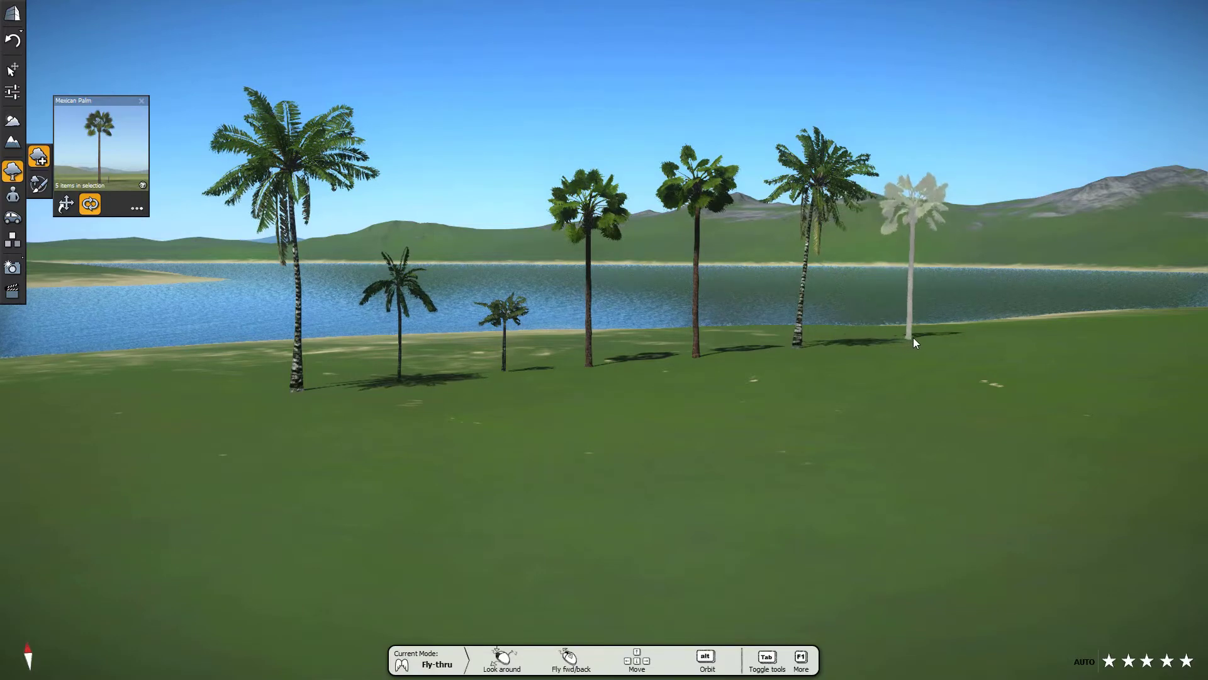
click(915, 339)
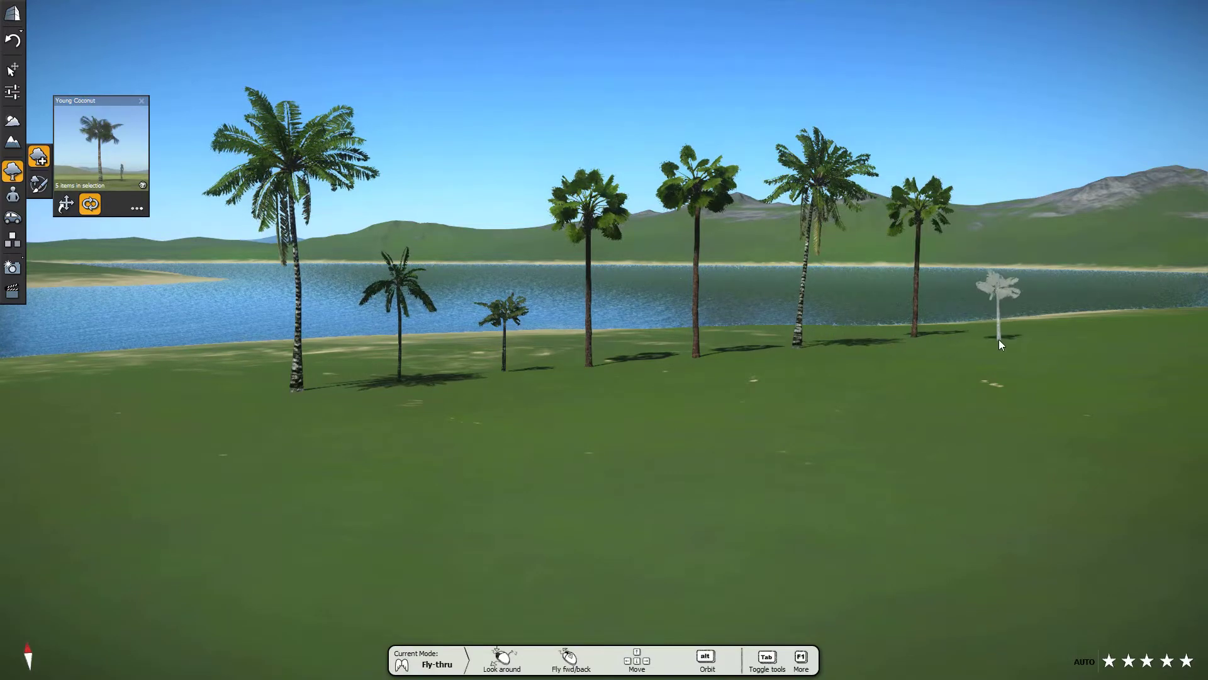
click(999, 339)
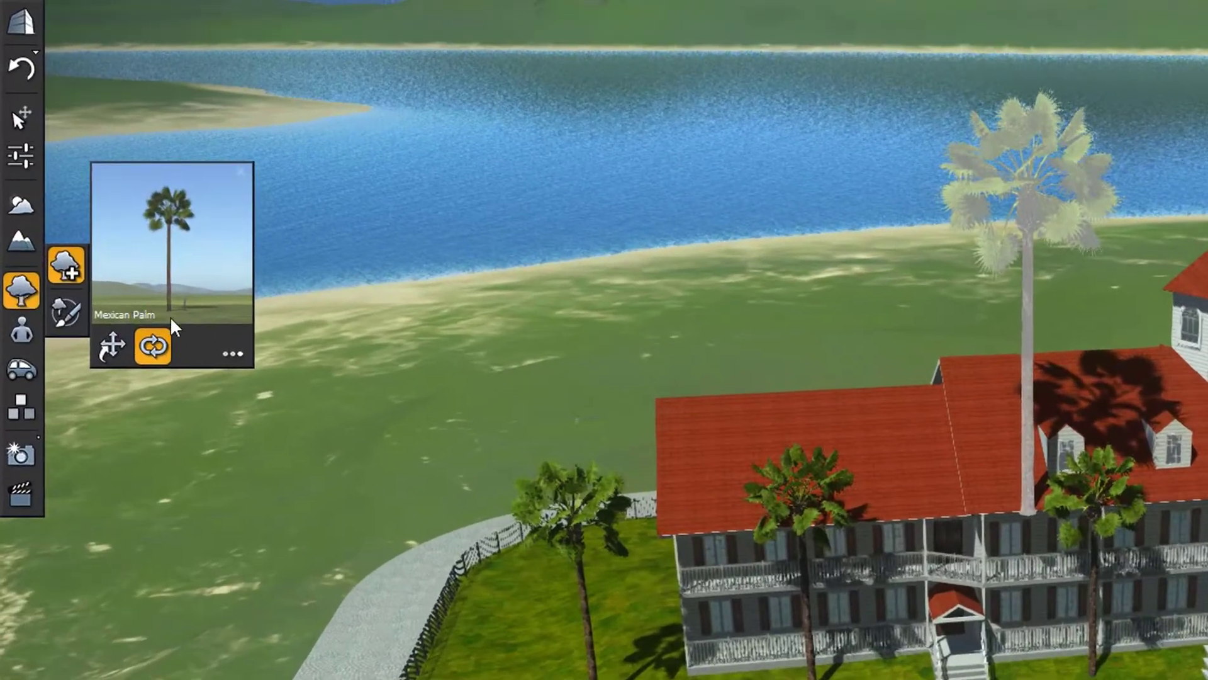
Step: Add Mexican Mature Palm, Coconut, Ruffle Palm and Young Coconut to the Mexican Palm planting mix
click(230, 349)
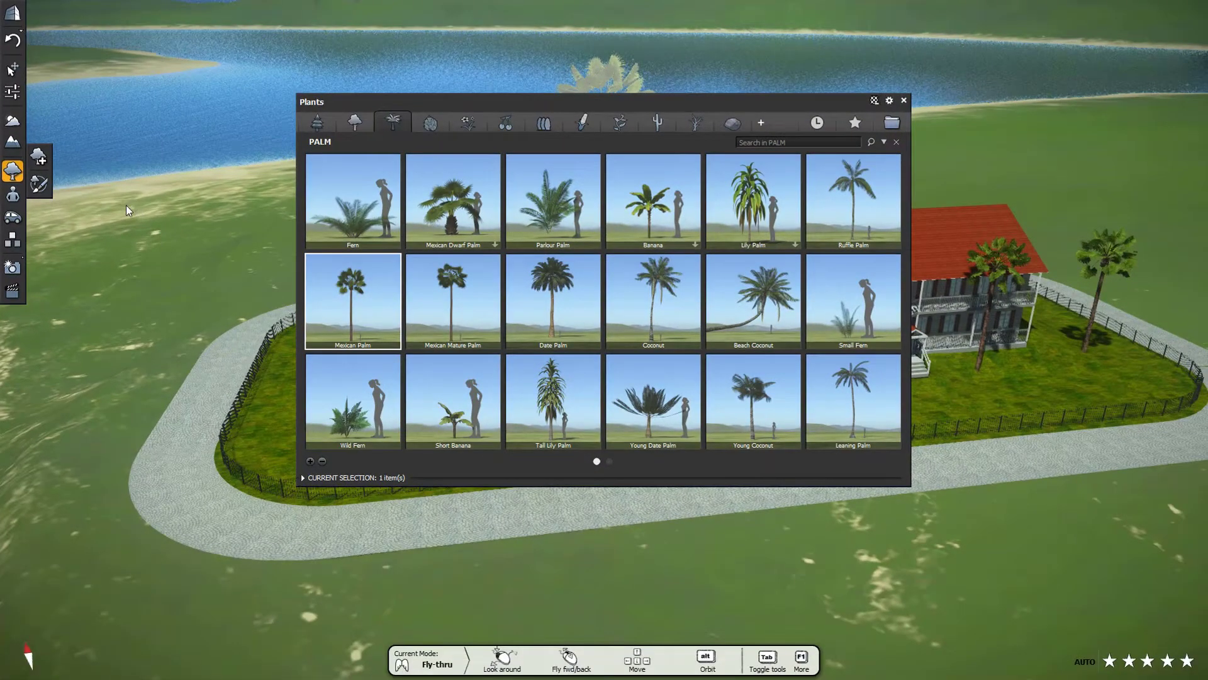
ctrl+click(461, 316)
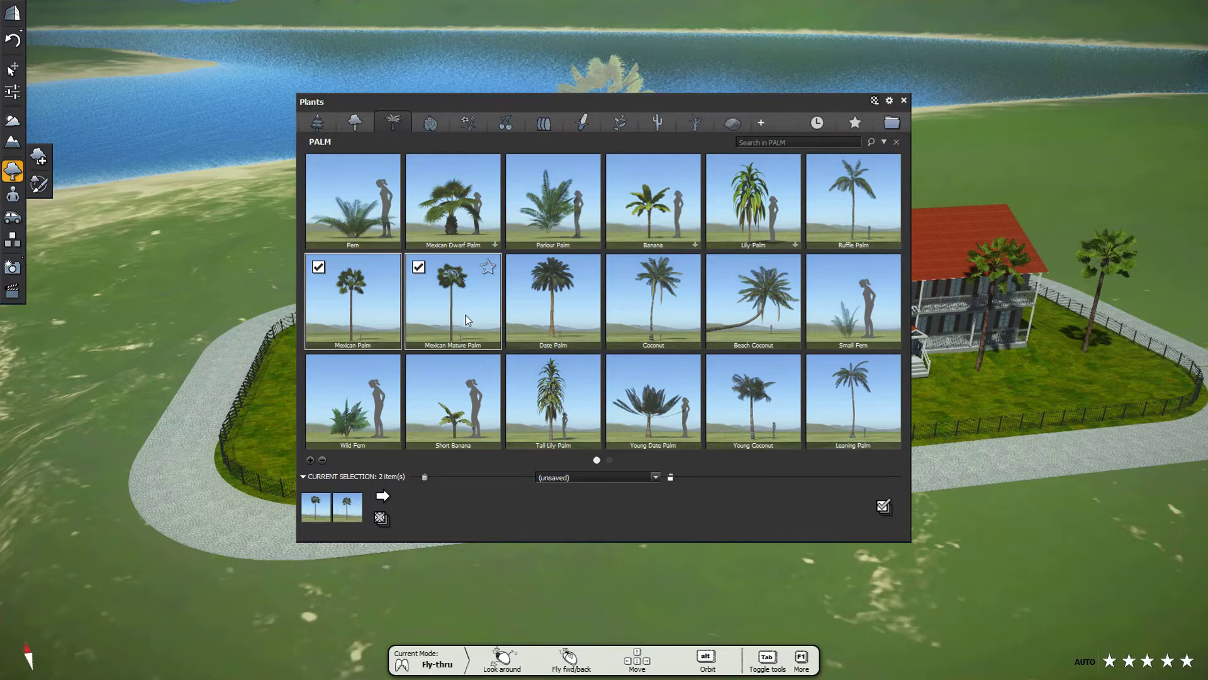
ctrl+click(666, 314)
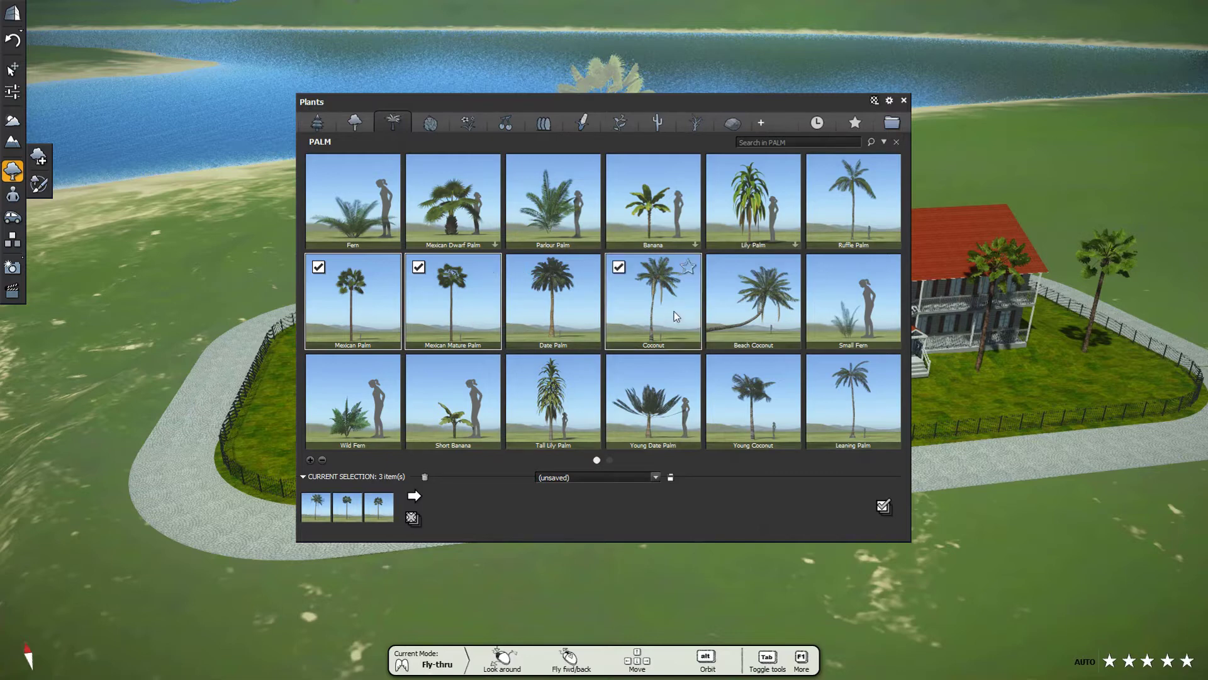
ctrl+click(845, 210)
ctrl+click(734, 420)
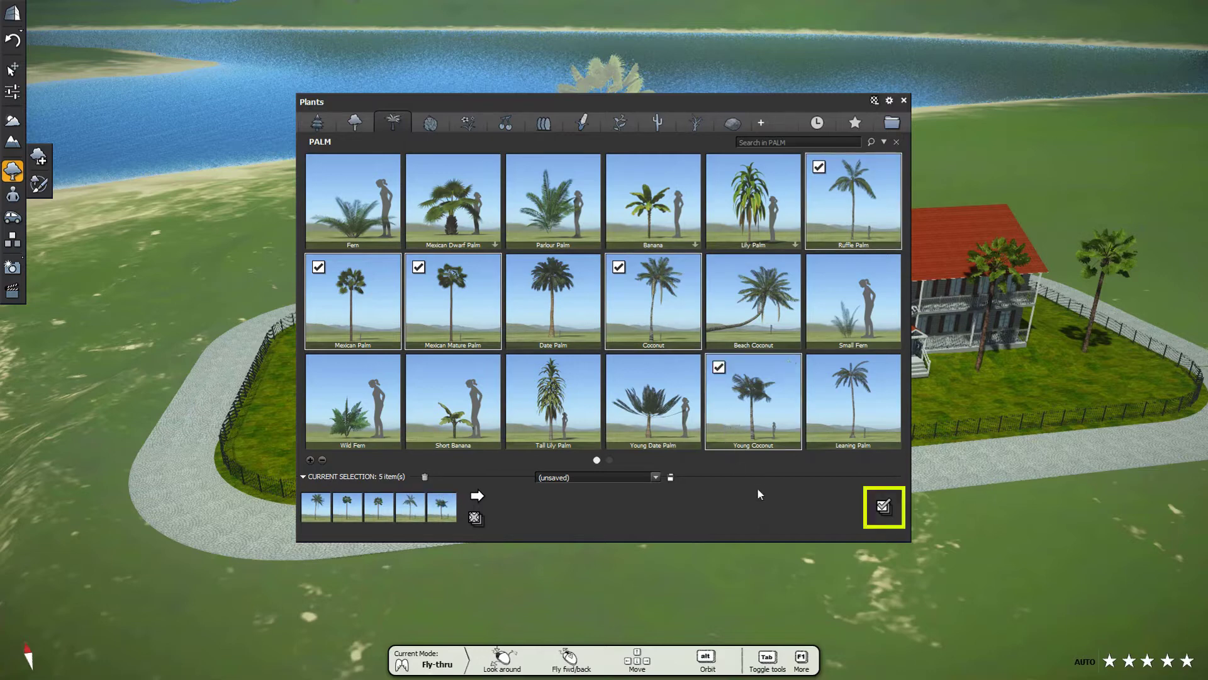
Step: Confirm the five-palm mix and plant a first cluster of nine palms on the open grass
click(884, 507)
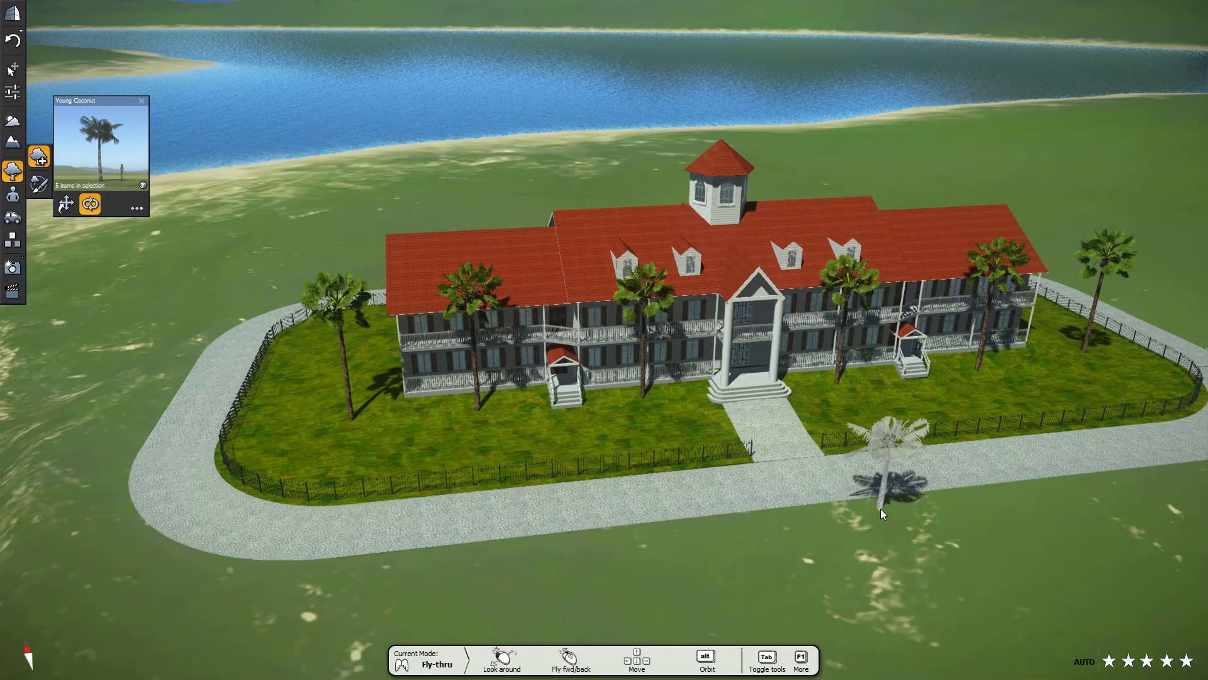
key(d)
key(d)
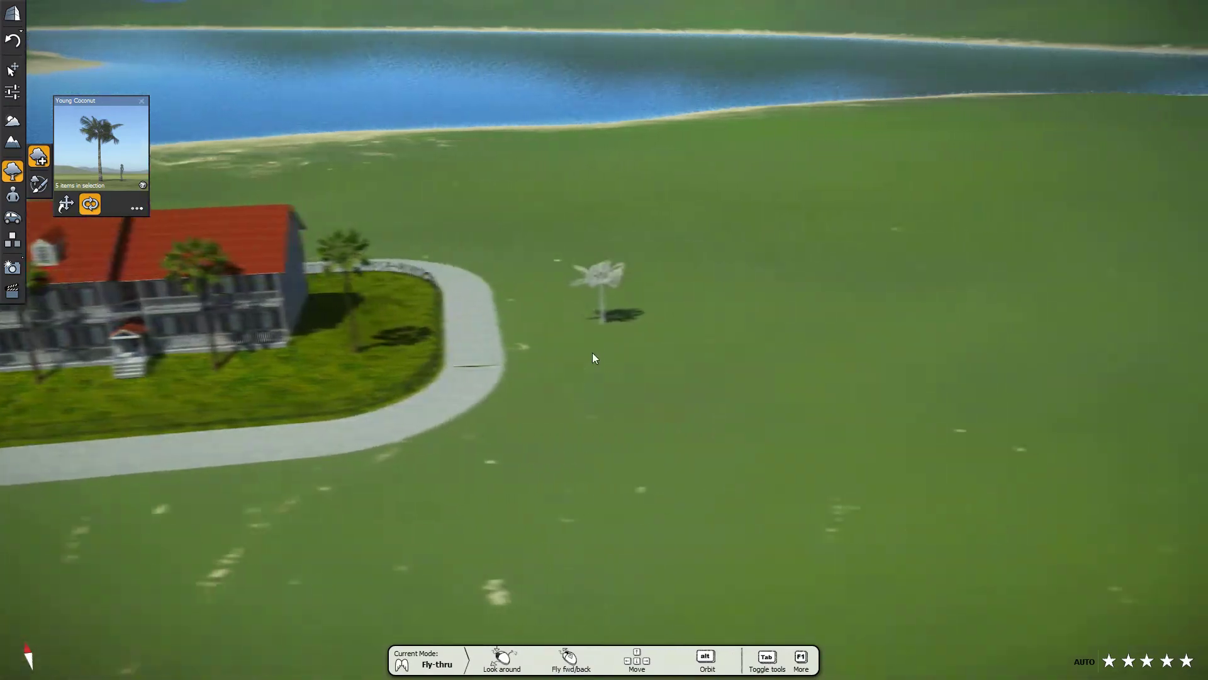
click(372, 278)
click(411, 311)
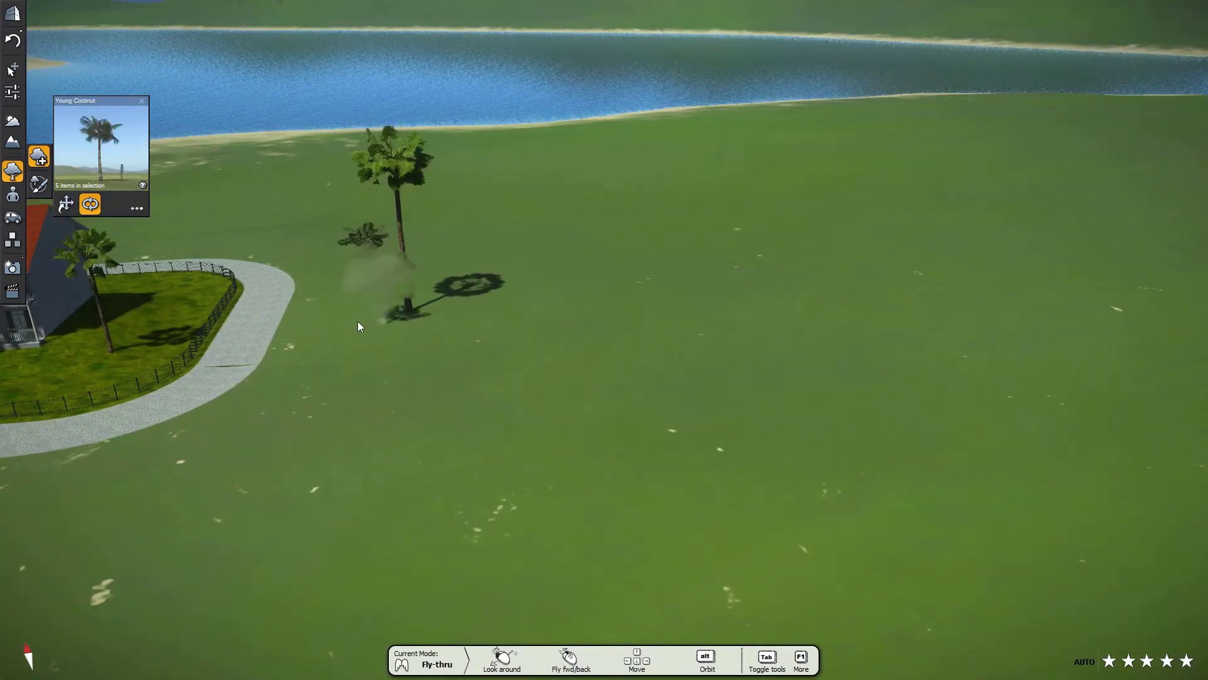
click(356, 319)
click(448, 271)
click(456, 309)
click(403, 349)
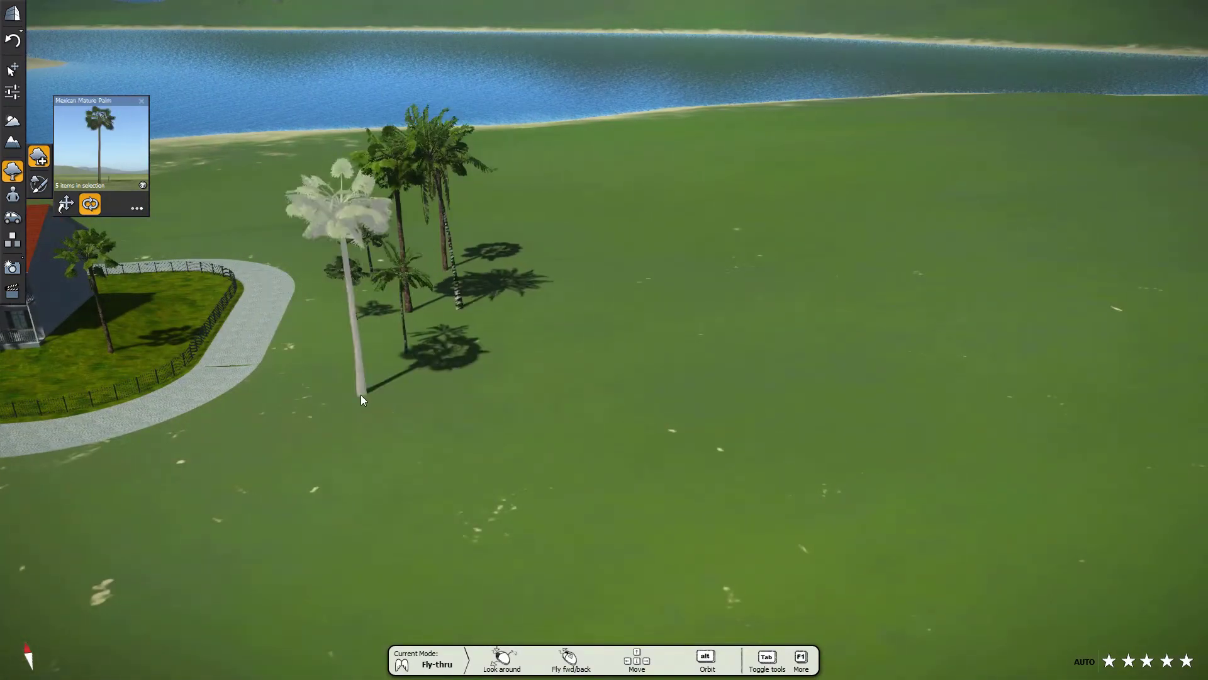
click(361, 395)
click(453, 387)
click(516, 330)
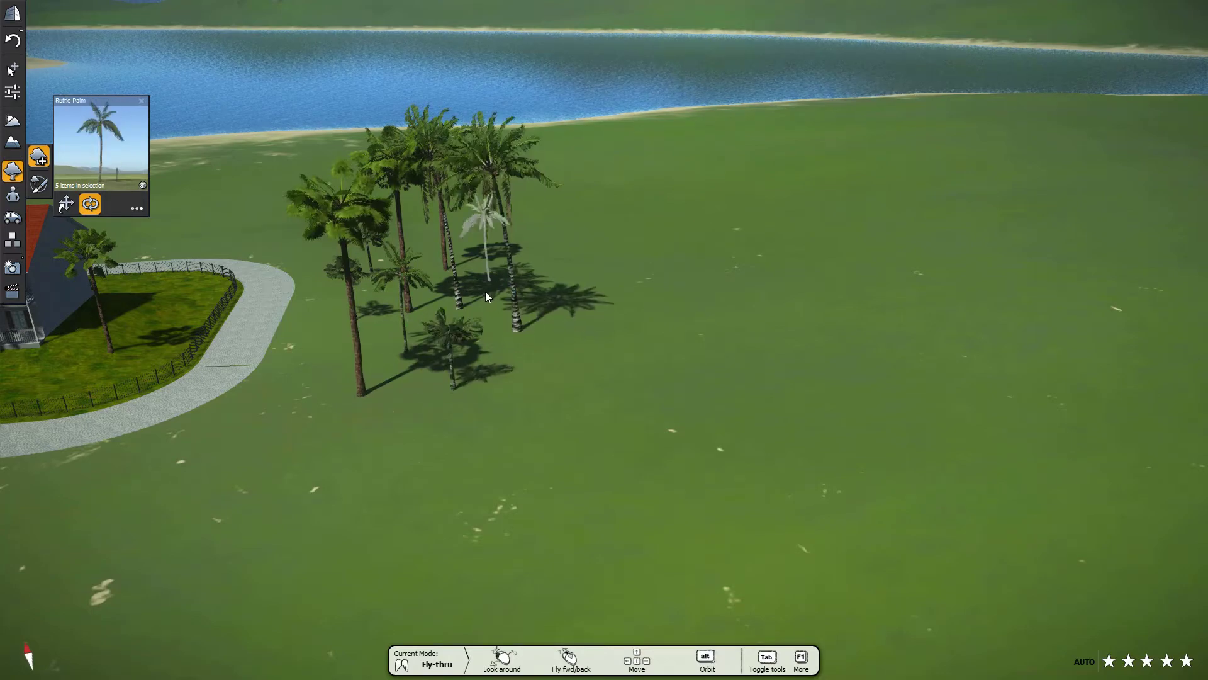
Step: Fill out the grove's edges with Ruffle, Mexican, Young Coconut and Coconut palms
click(556, 315)
click(539, 385)
click(609, 359)
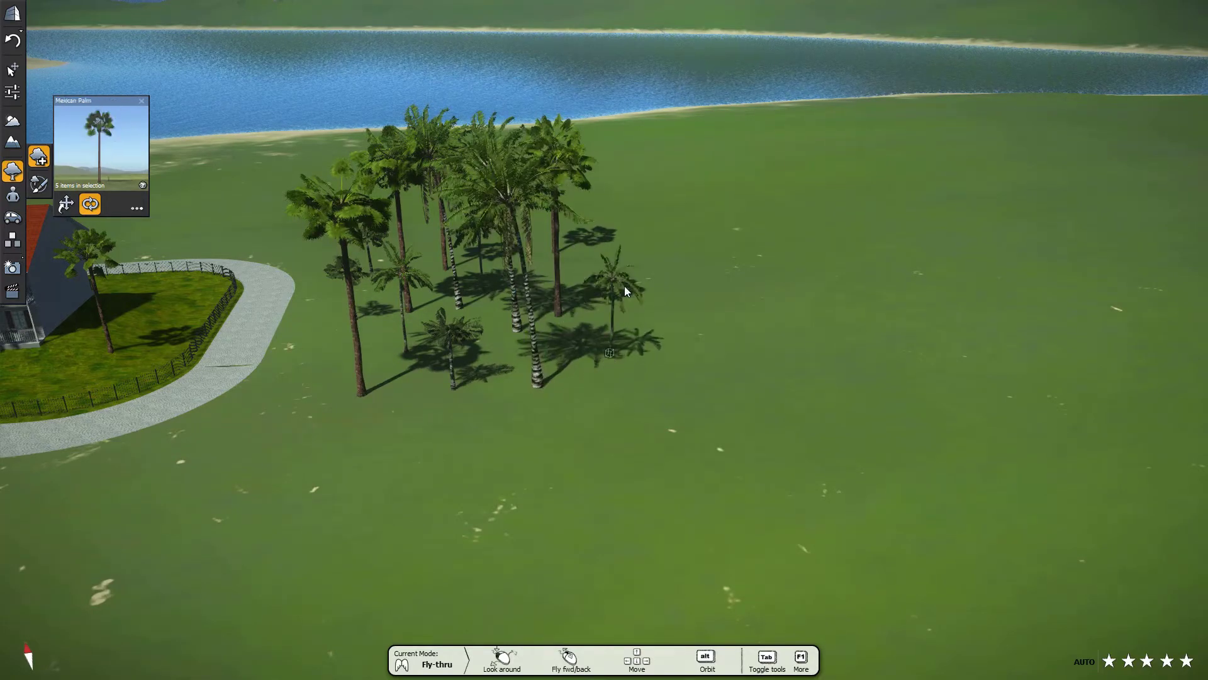
click(606, 250)
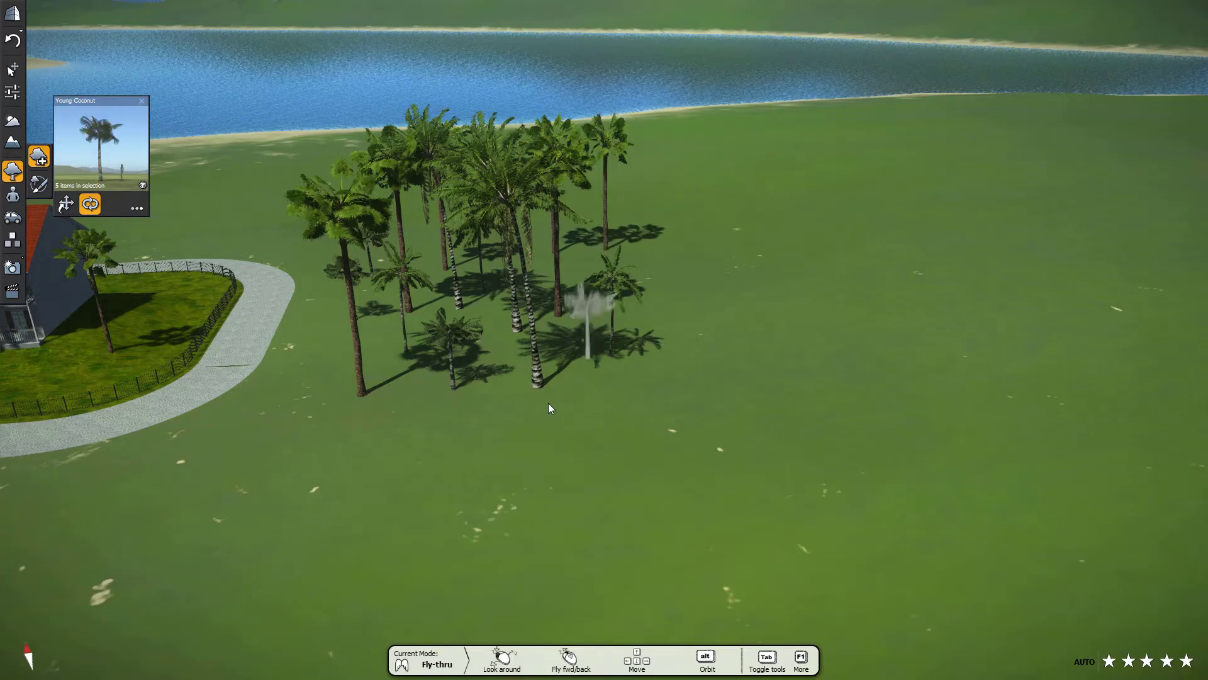
click(501, 410)
click(403, 423)
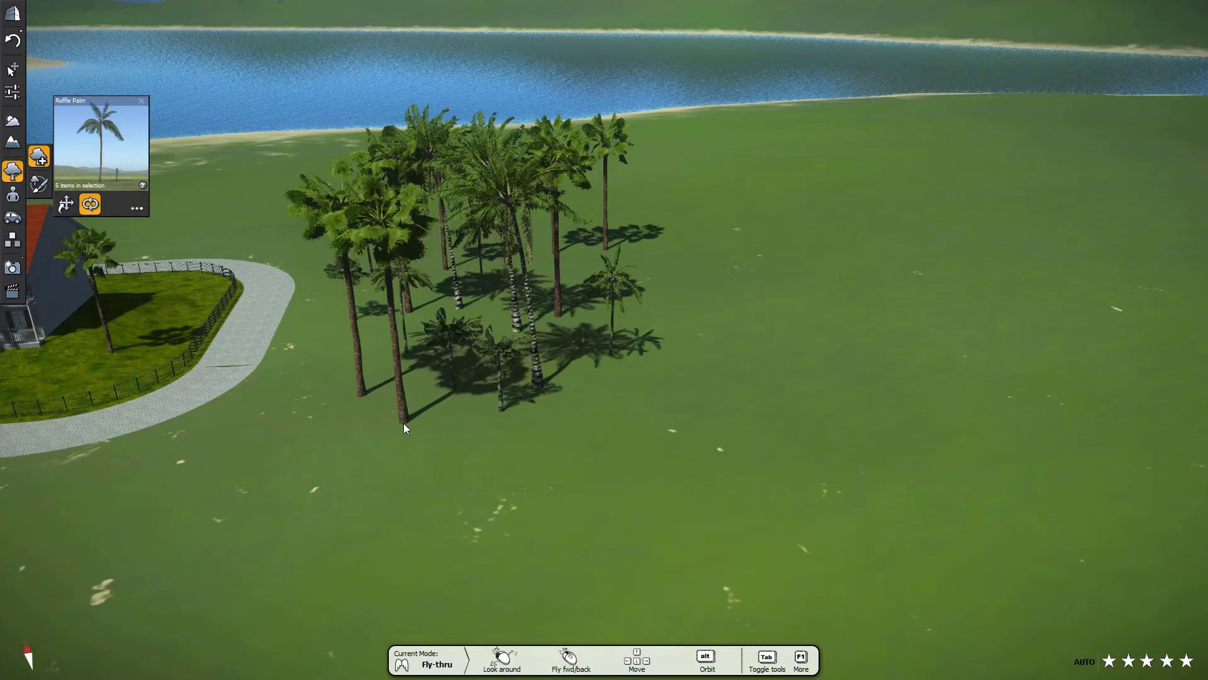
click(468, 428)
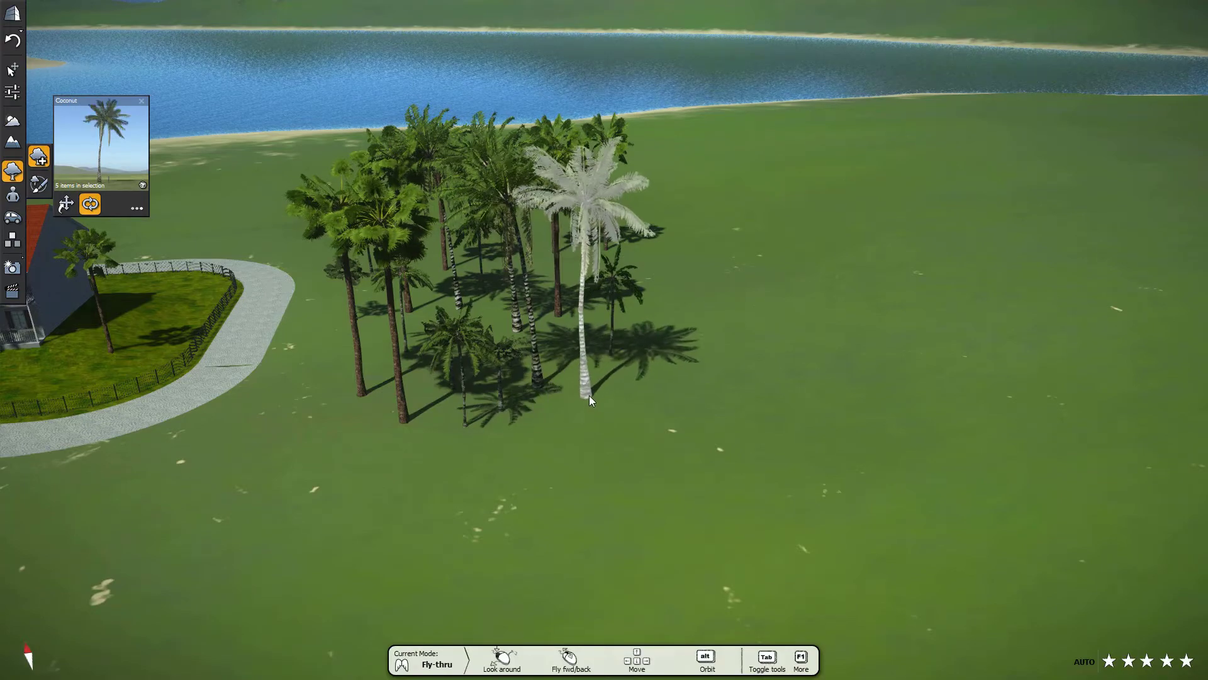
click(589, 395)
key(shift+1)
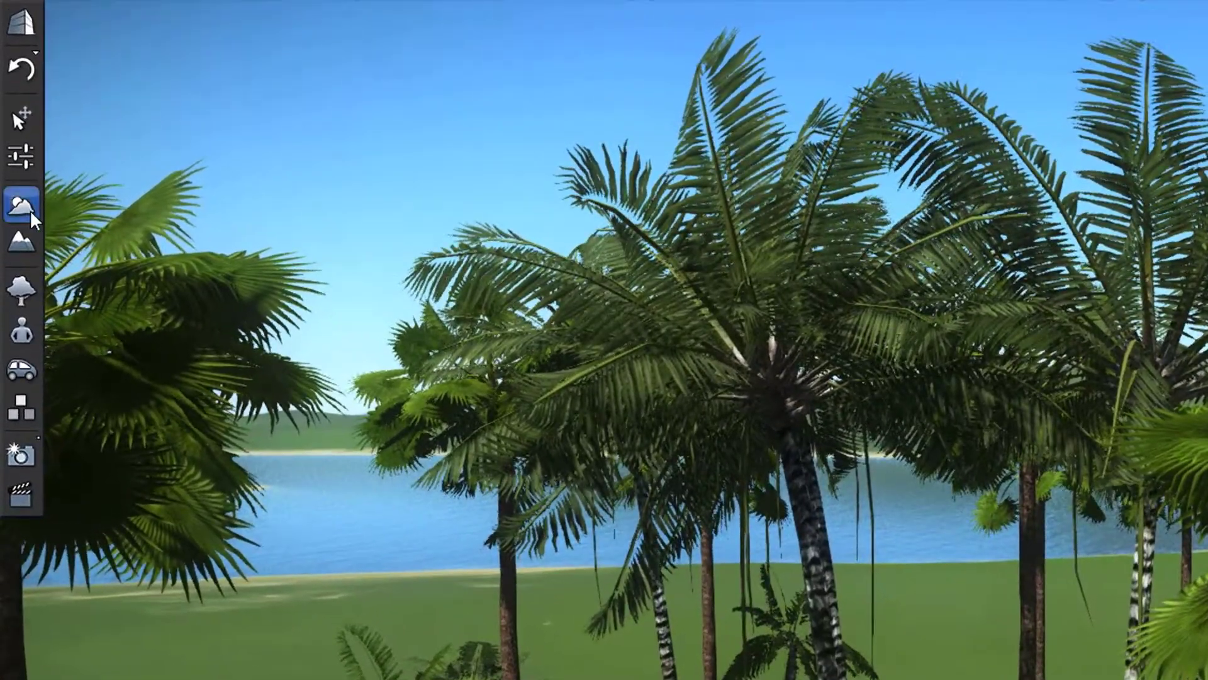
Step: Push the Wind in Plants slider toward Windy and expand the Weather options
click(29, 210)
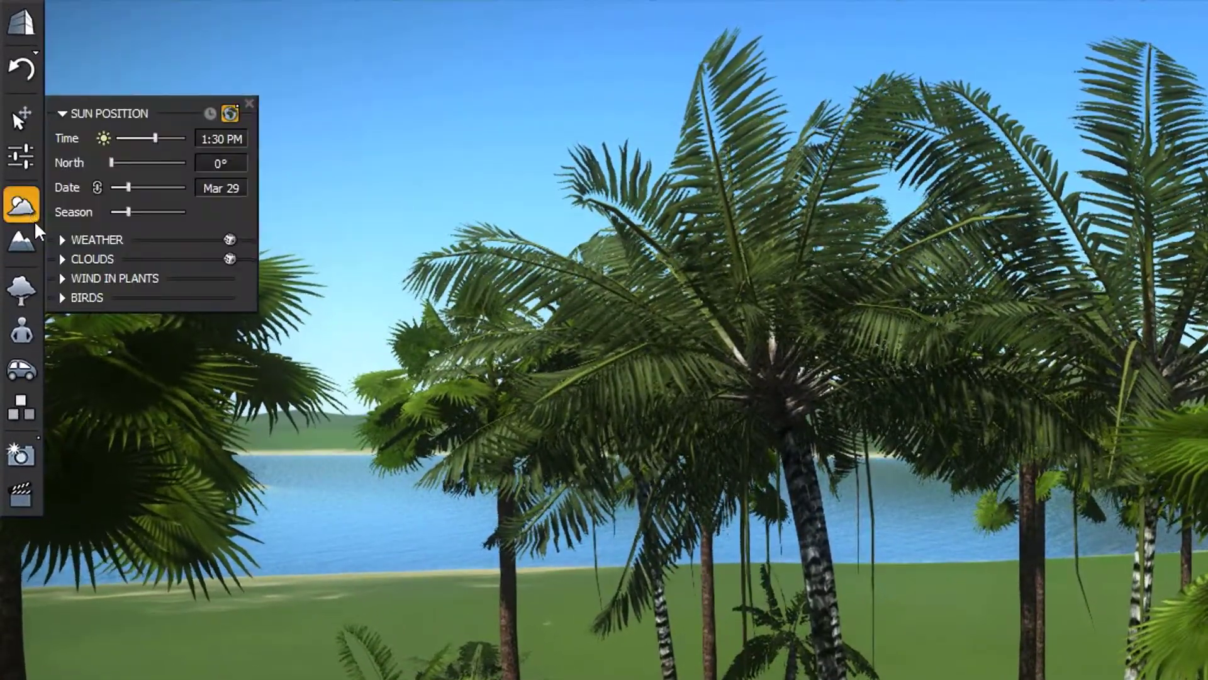
click(61, 278)
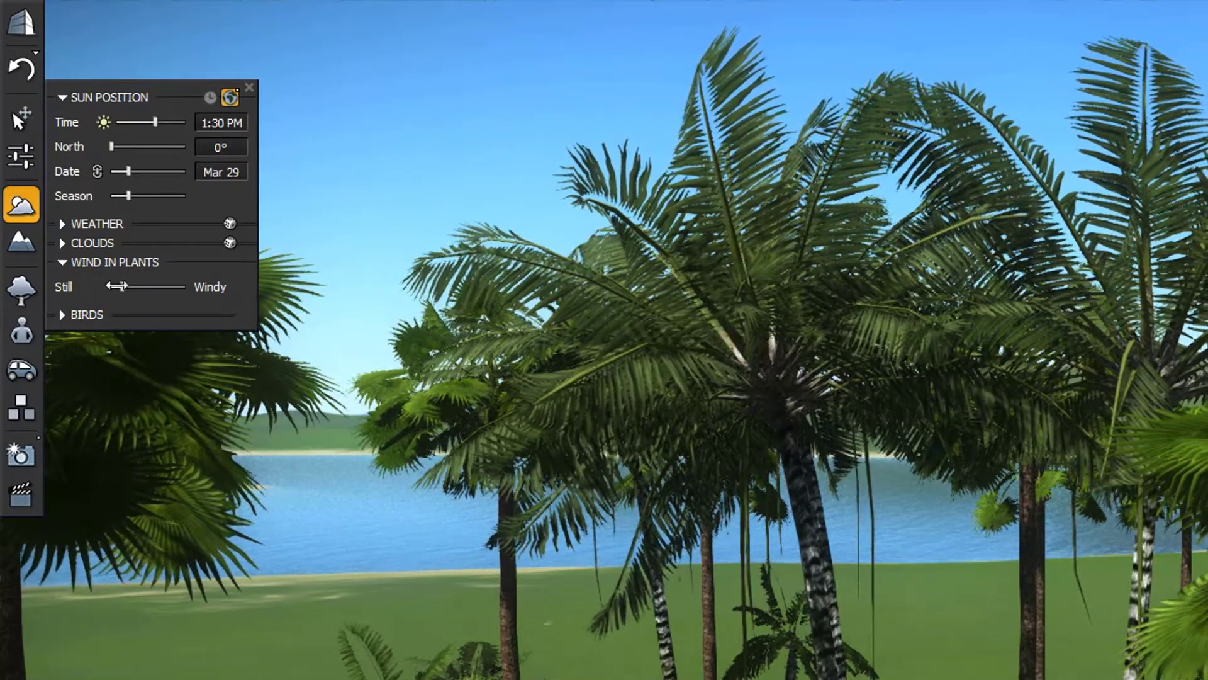
drag(138, 286, 170, 287)
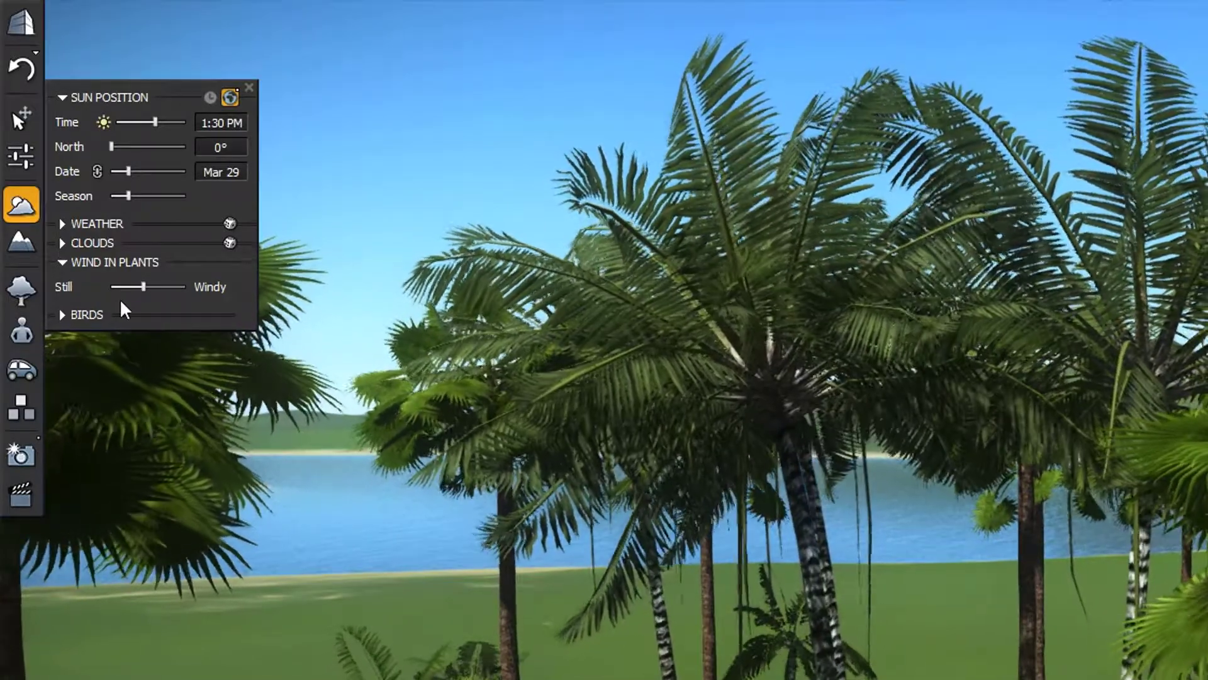
click(62, 225)
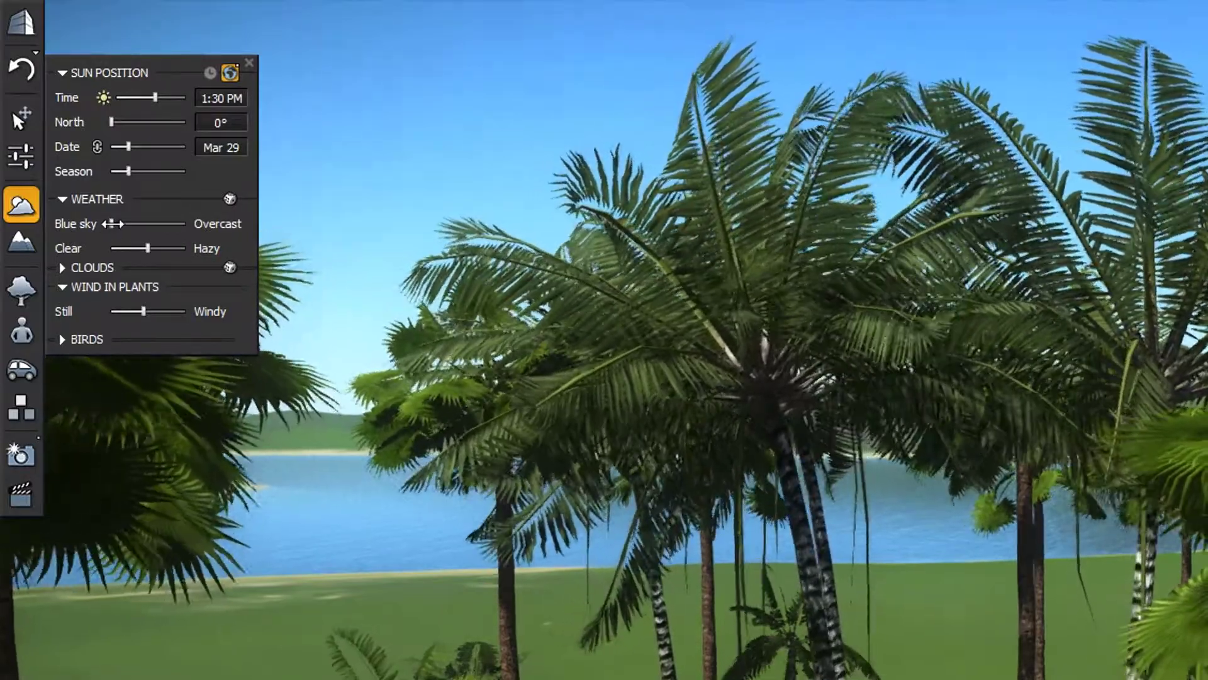
Step: Try an overcast sky, return it to clear blue, and slow the cloud speed
drag(119, 224, 161, 223)
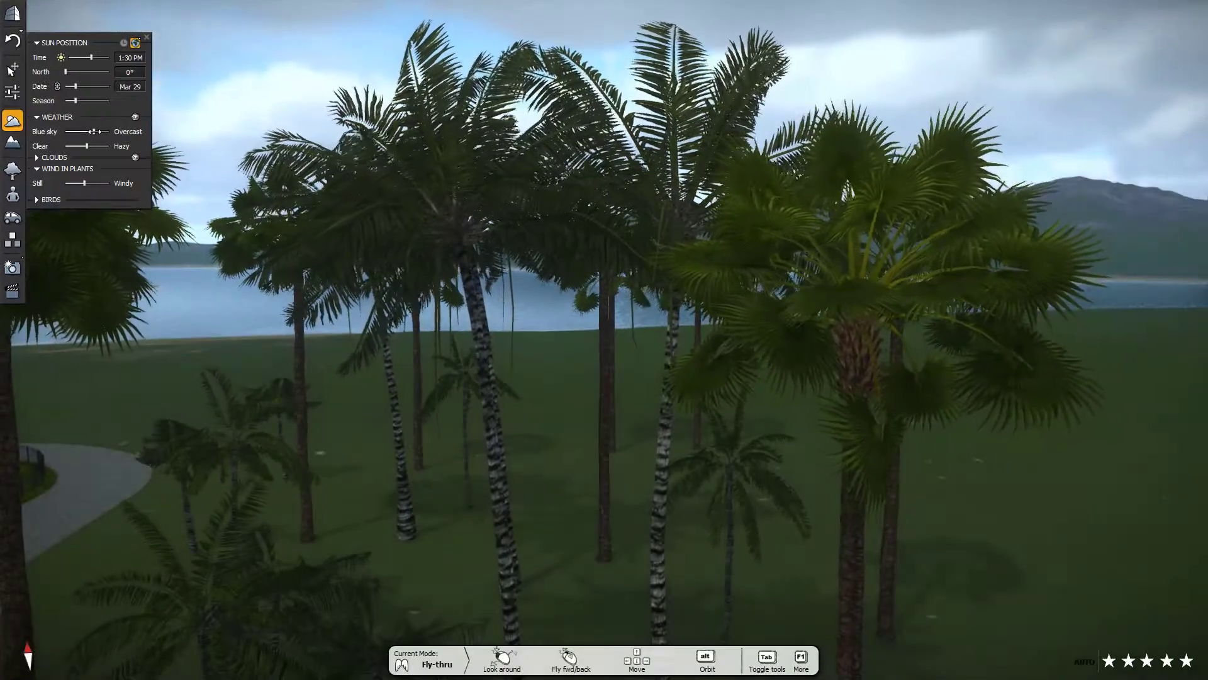
drag(91, 132, 88, 131)
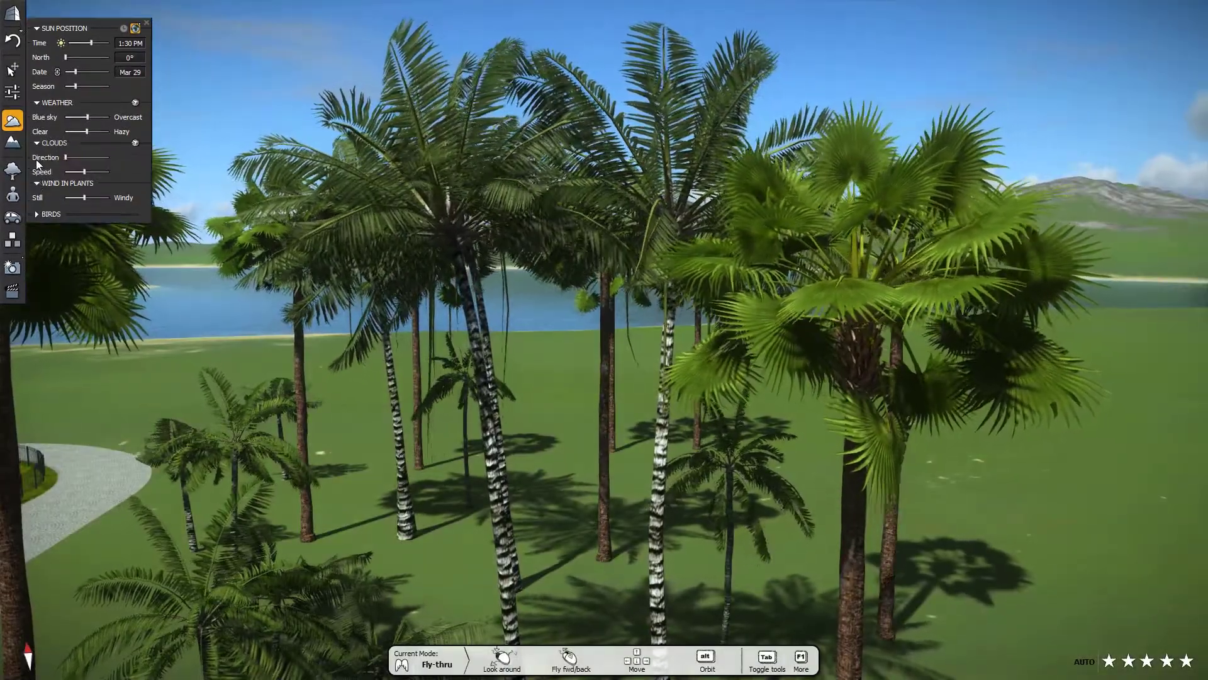
click(36, 159)
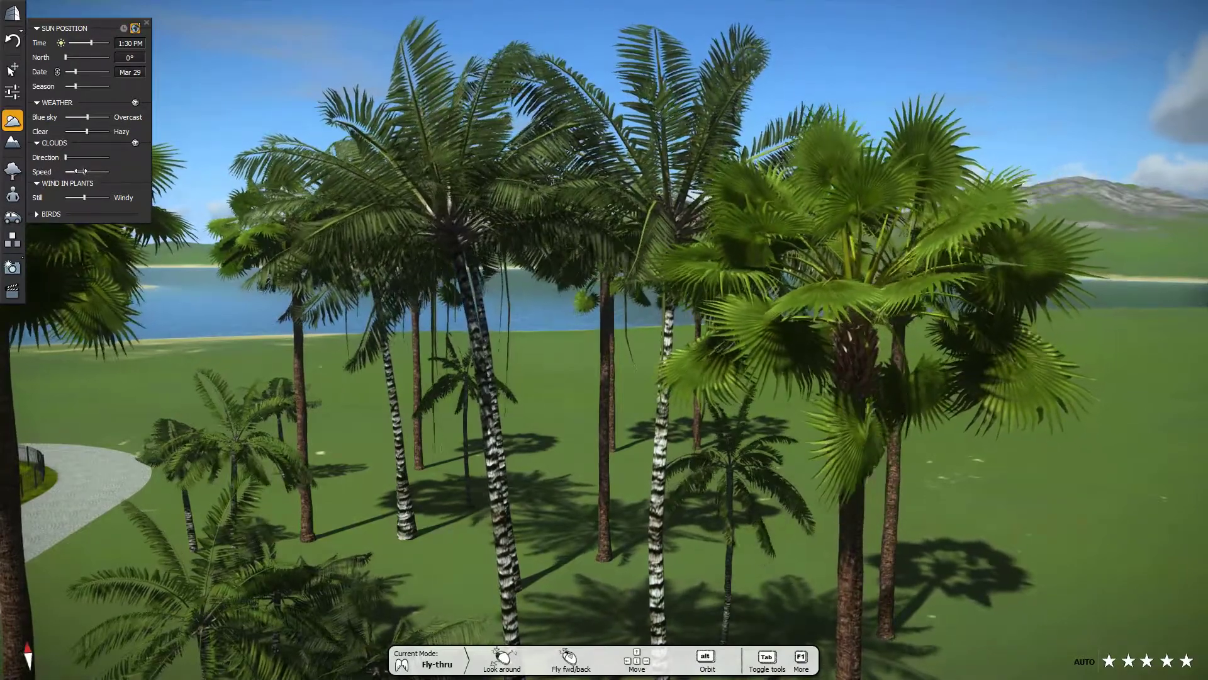
drag(84, 172, 76, 197)
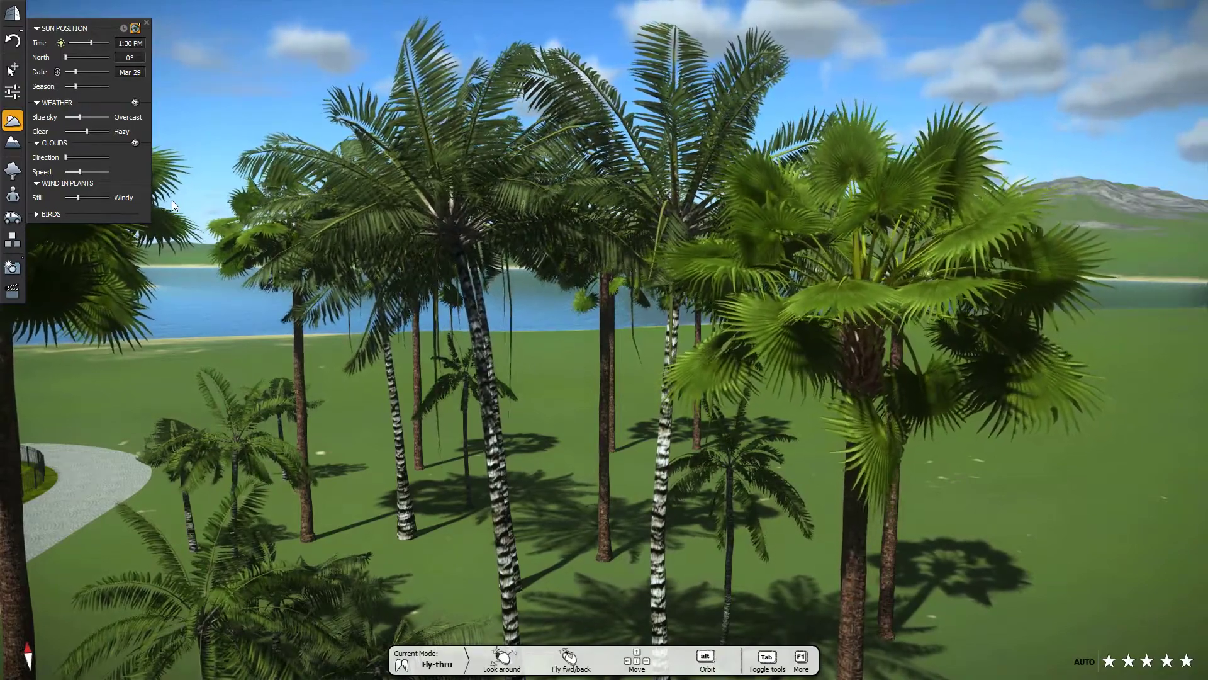
Step: Close the weather panel and plant a Coconut palm on the grass from a wide lake view
click(579, 363)
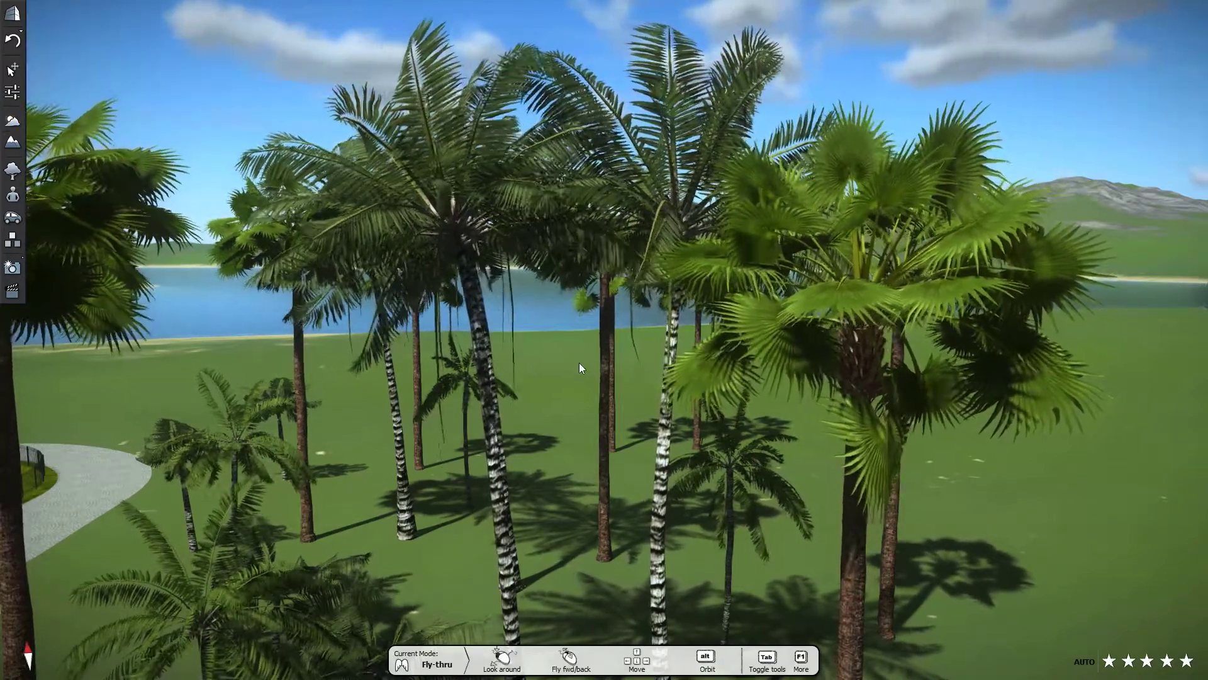
key(shift+s)
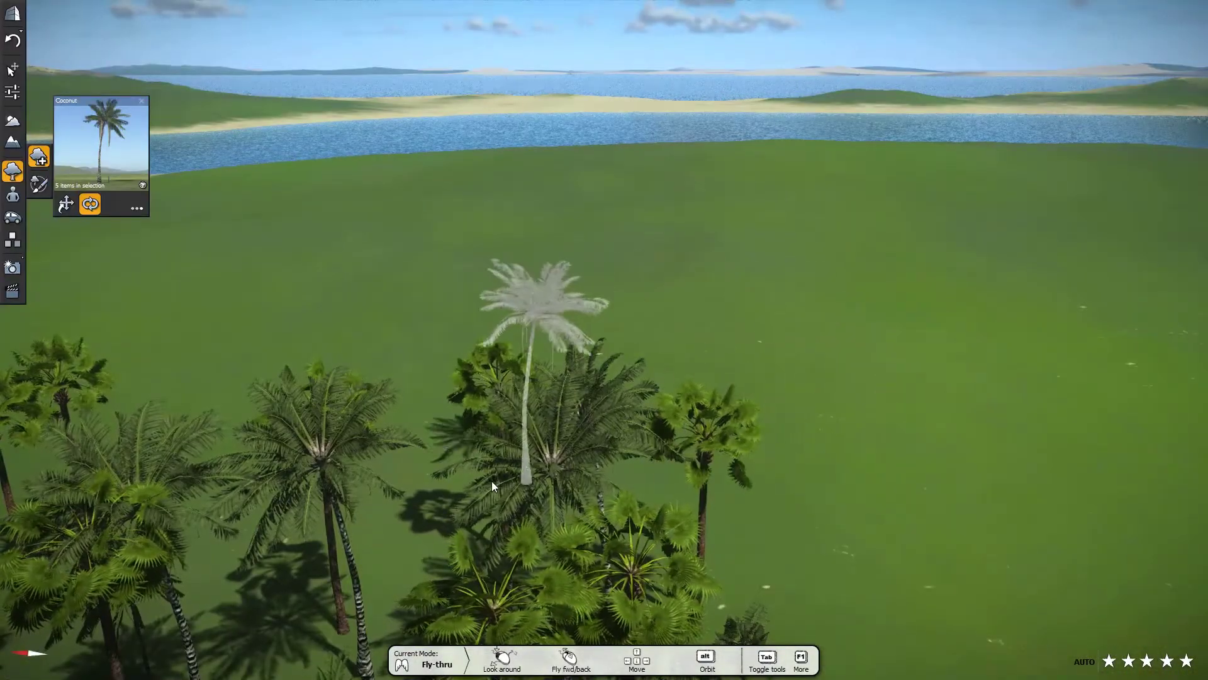
click(415, 535)
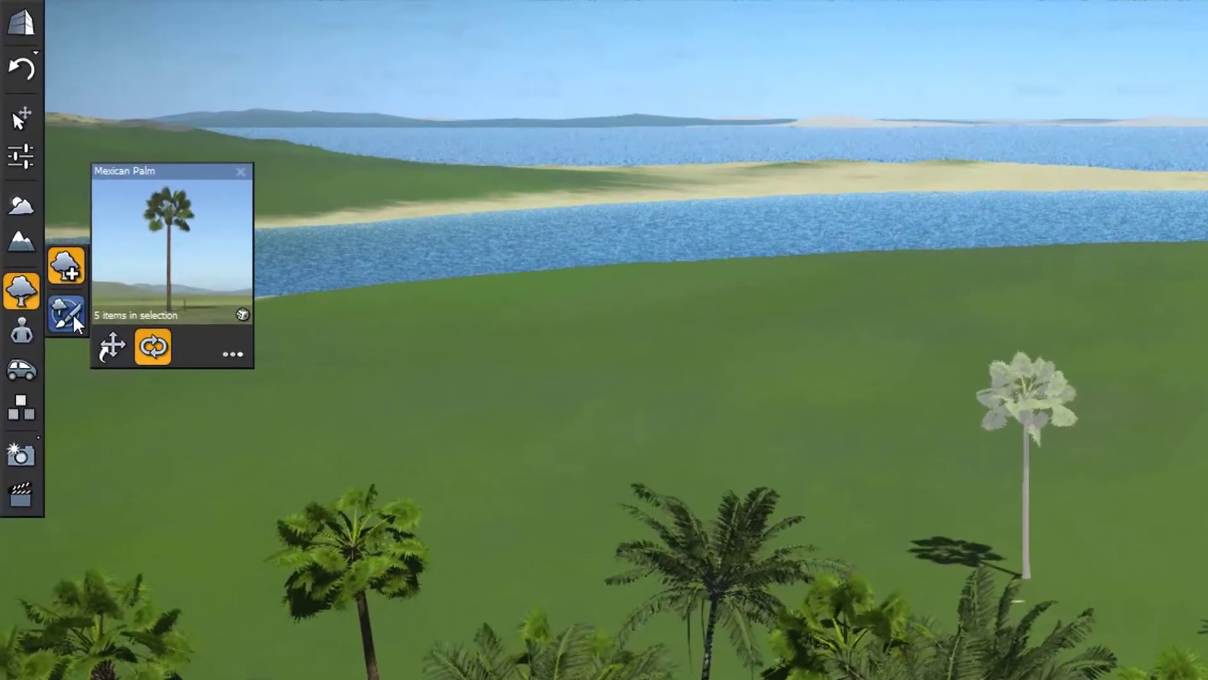
Step: Paint palm clusters behind the hotel with a 28.7m tree brush, reaching 213 elements
click(70, 313)
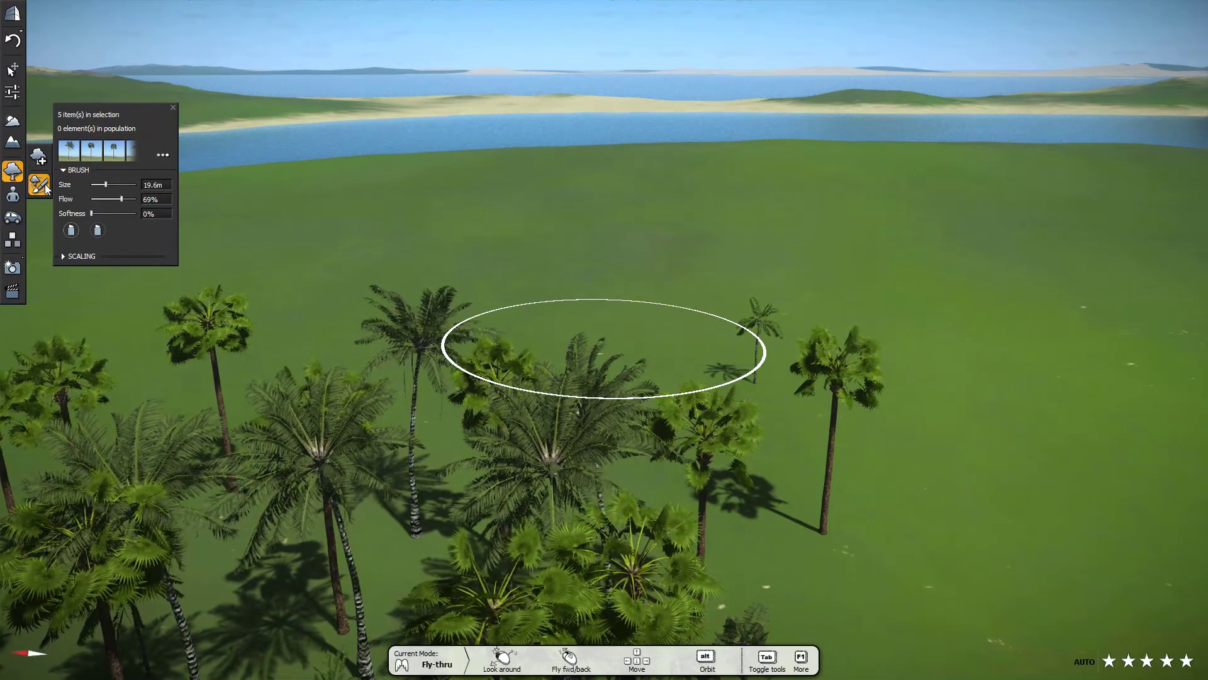
drag(105, 184, 109, 185)
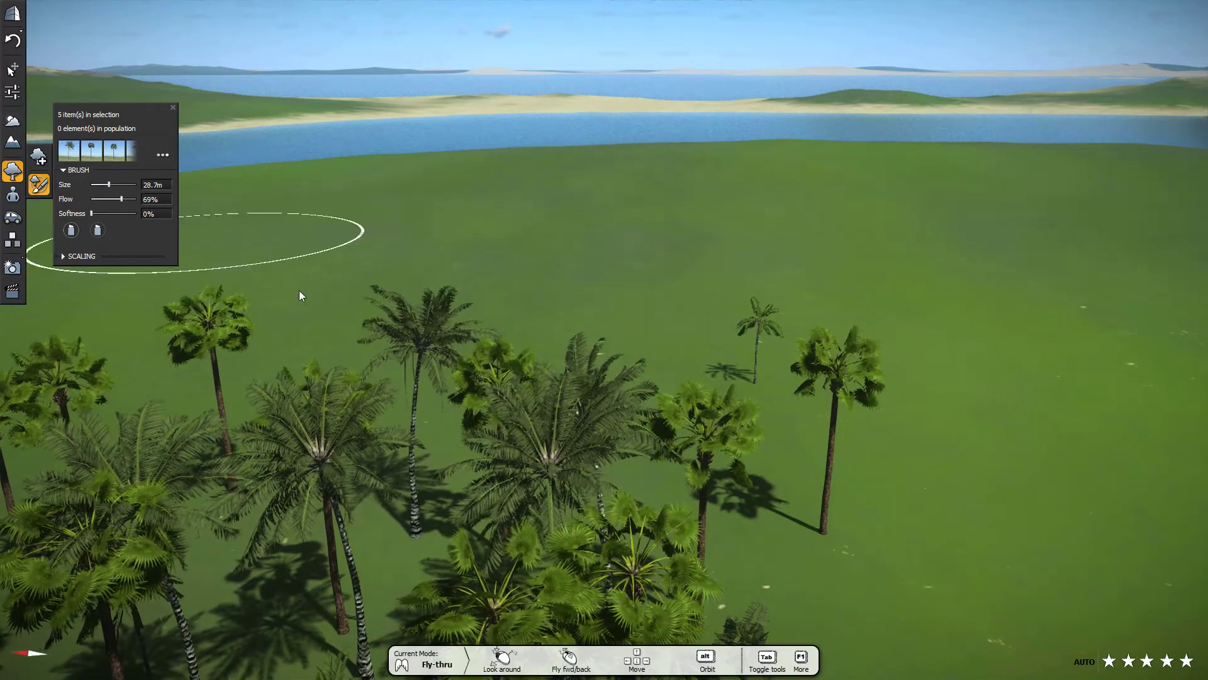
mouse_move(331, 326)
mouse_down()
mouse_move(686, 313)
mouse_move(792, 365)
mouse_move(859, 368)
mouse_up()
mouse_move(841, 294)
mouse_down()
mouse_move(906, 277)
mouse_move(839, 193)
mouse_move(824, 213)
mouse_move(734, 180)
mouse_move(606, 189)
mouse_up()
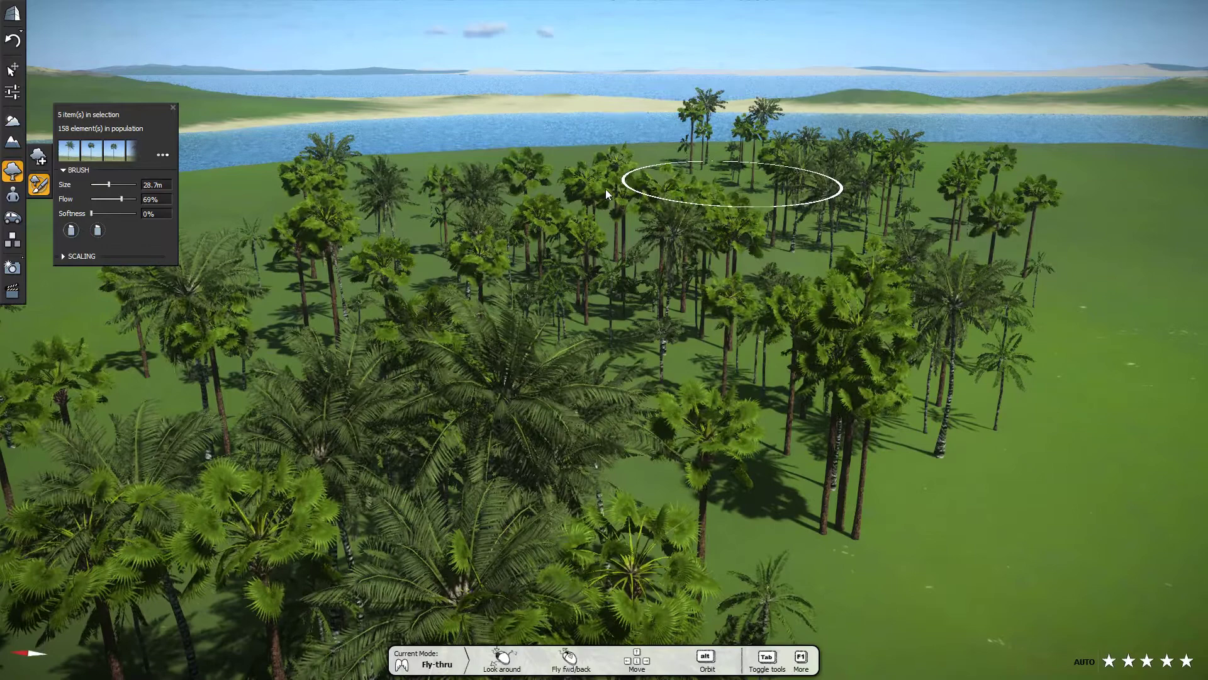
click(942, 285)
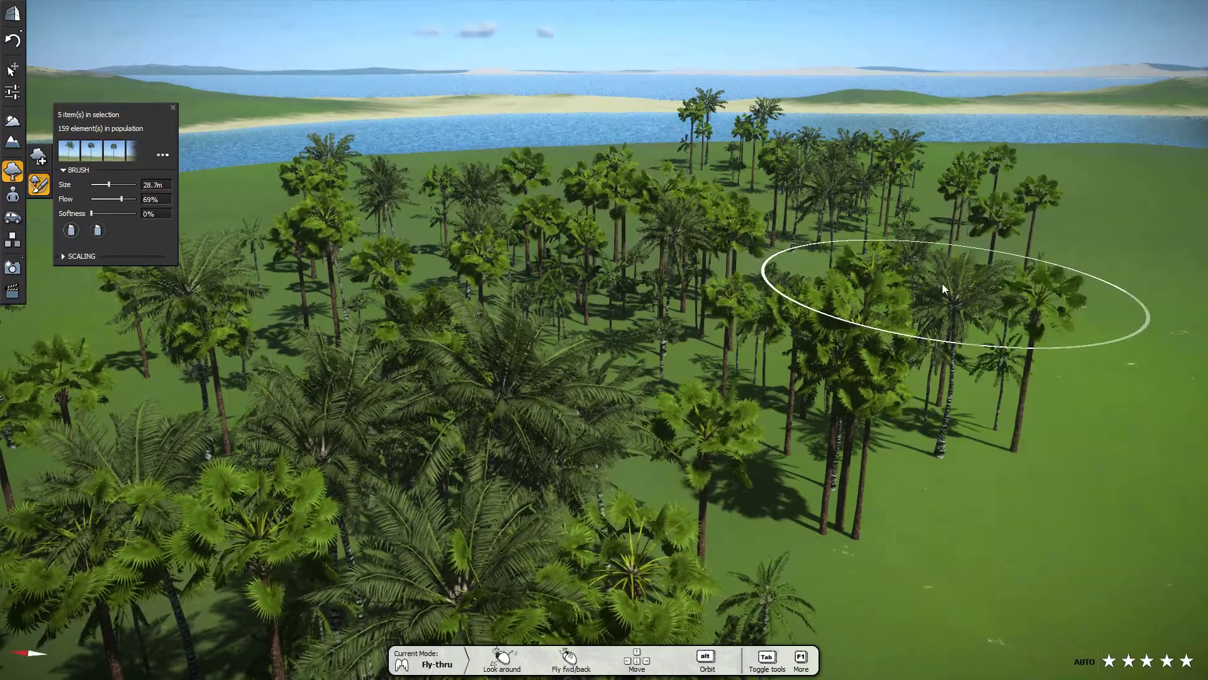
click(964, 371)
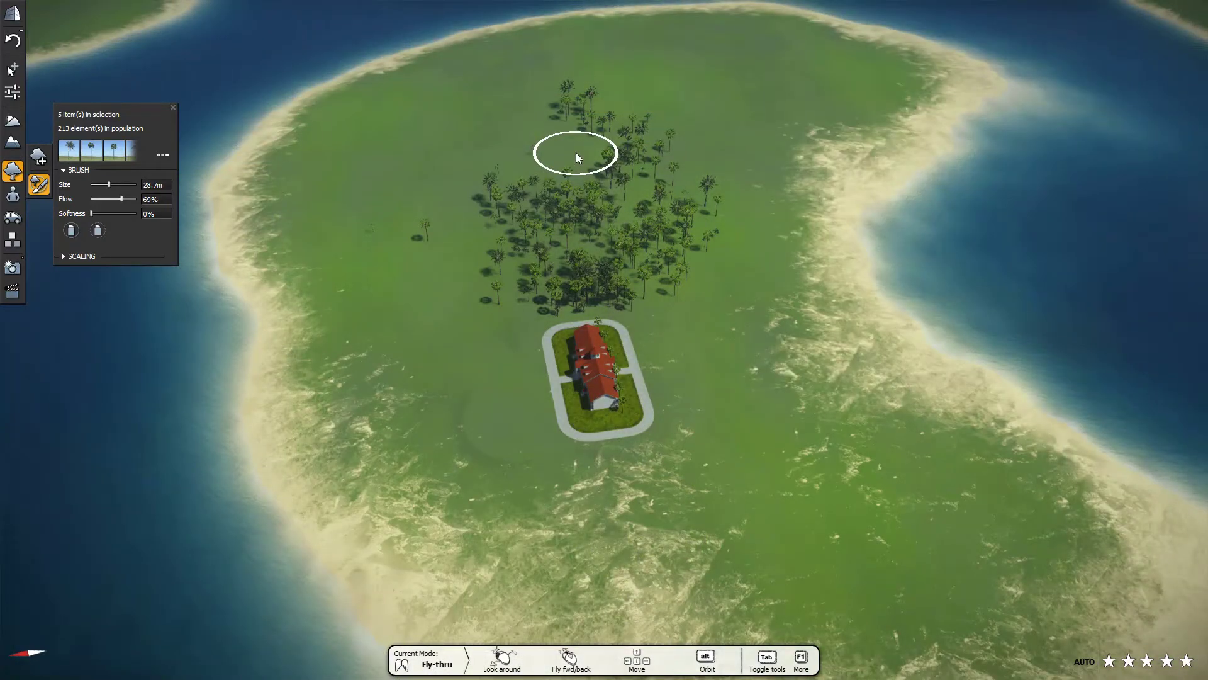
Step: Paint palms from the northern shore to the south around the hotel with a ~58.6m brush, reaching 2488 palms
drag(576, 152, 507, 117)
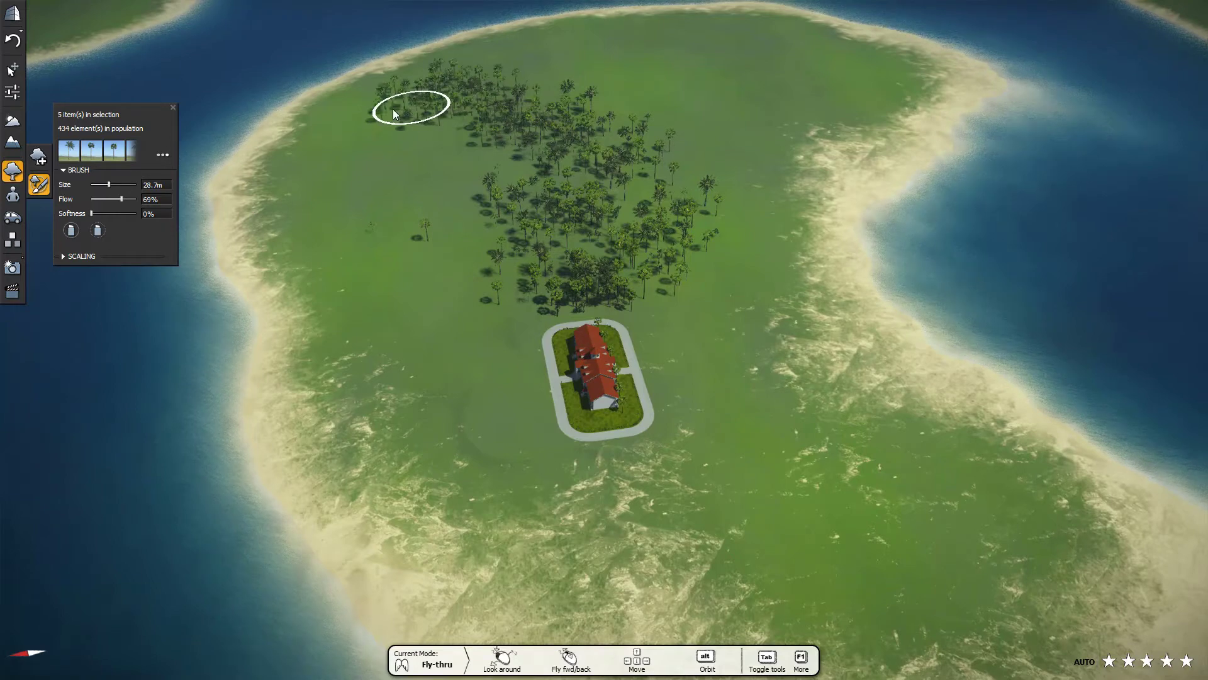
click(421, 150)
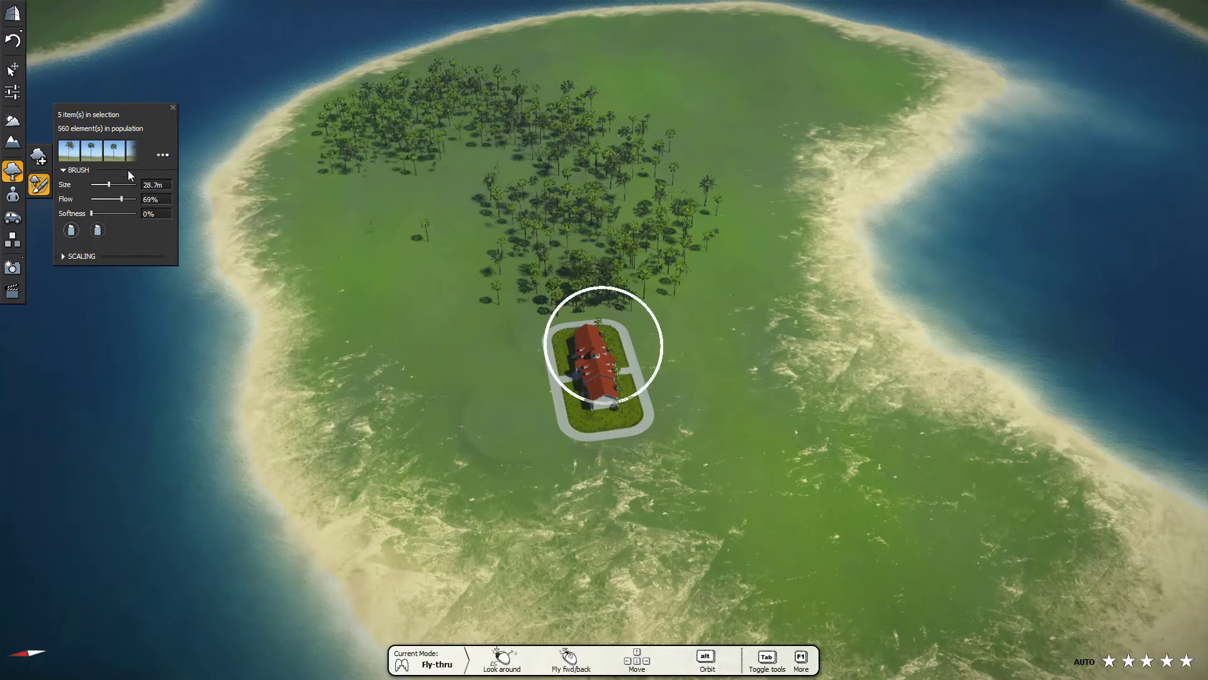
drag(113, 183, 114, 184)
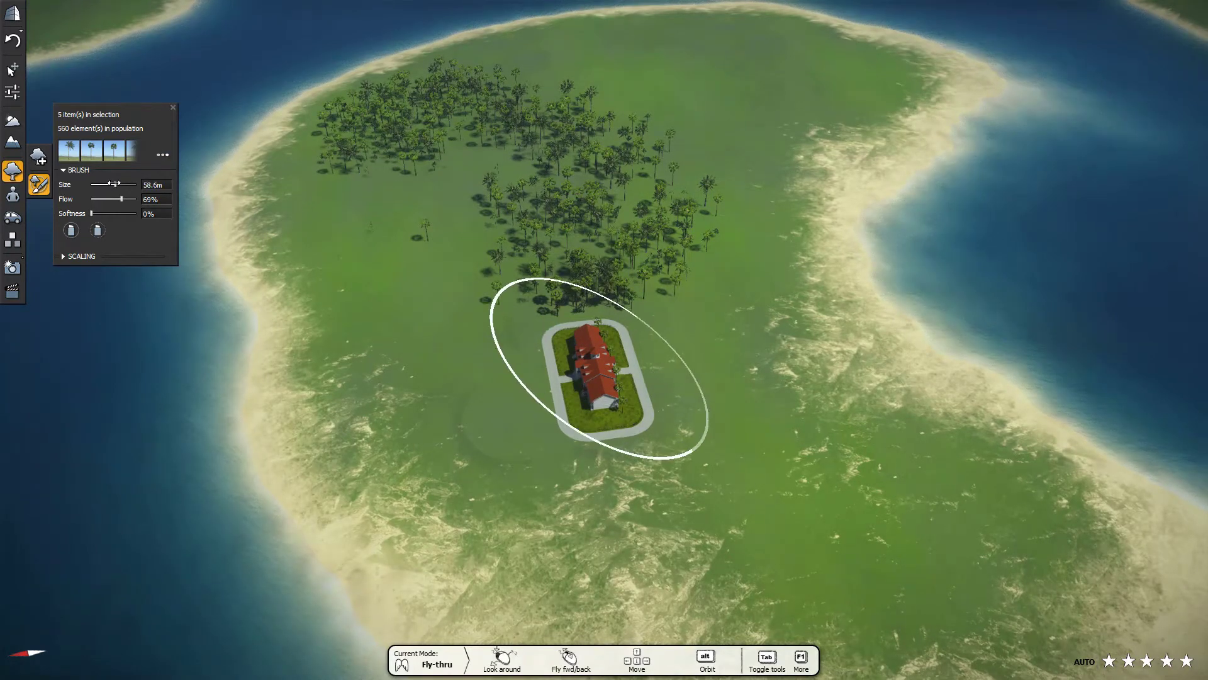
mouse_move(511, 157)
mouse_down()
mouse_move(435, 190)
mouse_move(514, 61)
mouse_move(572, 92)
mouse_move(645, 68)
mouse_up()
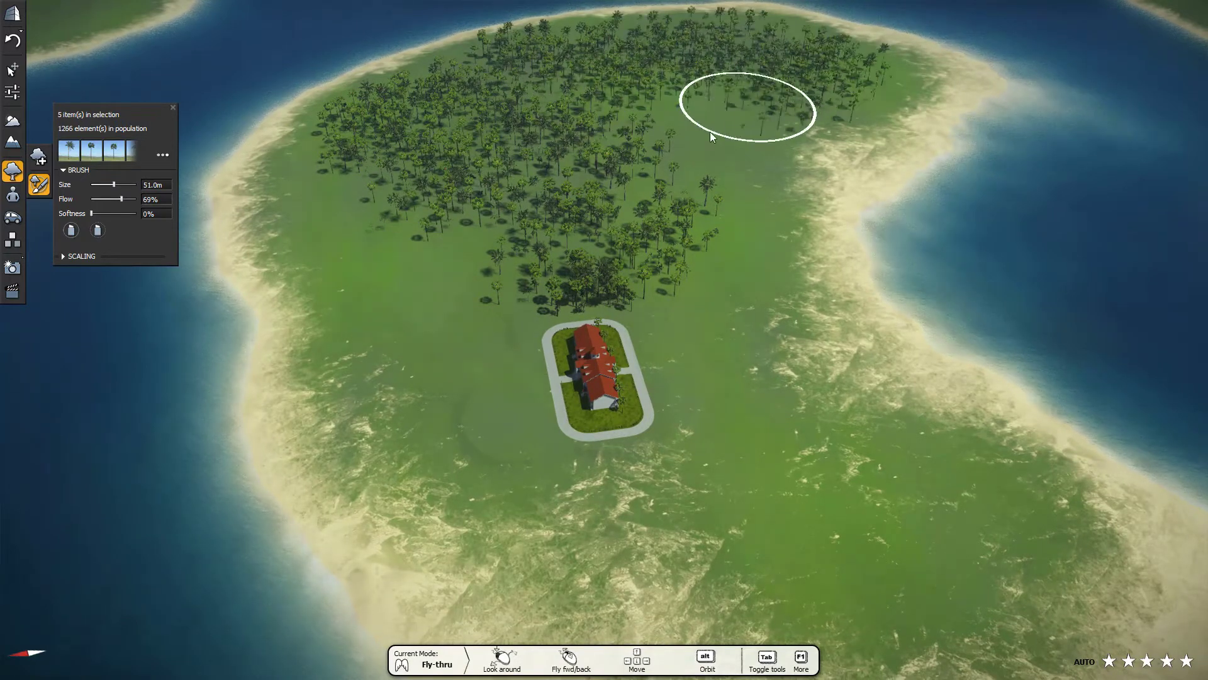
mouse_move(707, 137)
mouse_down()
mouse_move(704, 255)
mouse_move(798, 528)
mouse_move(357, 179)
mouse_move(427, 289)
mouse_move(430, 409)
mouse_up()
drag(509, 500, 573, 481)
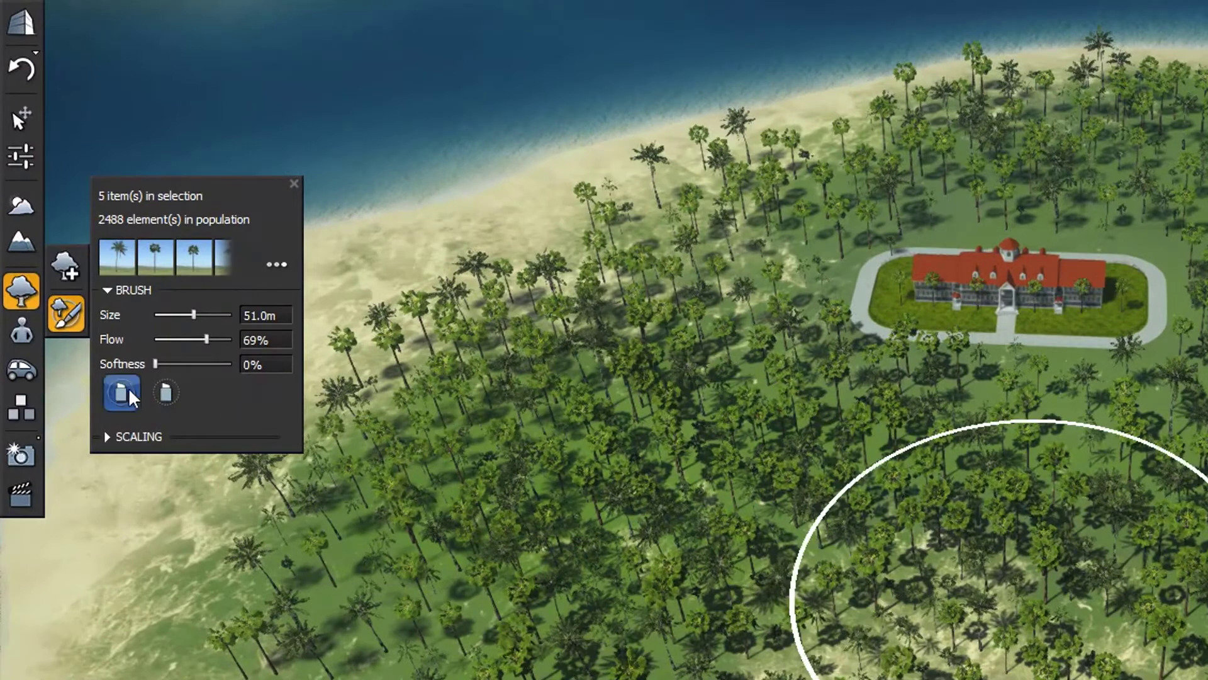
Step: Set the brush to Erase with 20m size and 100% flow, then erase palms south of the hotel
click(126, 386)
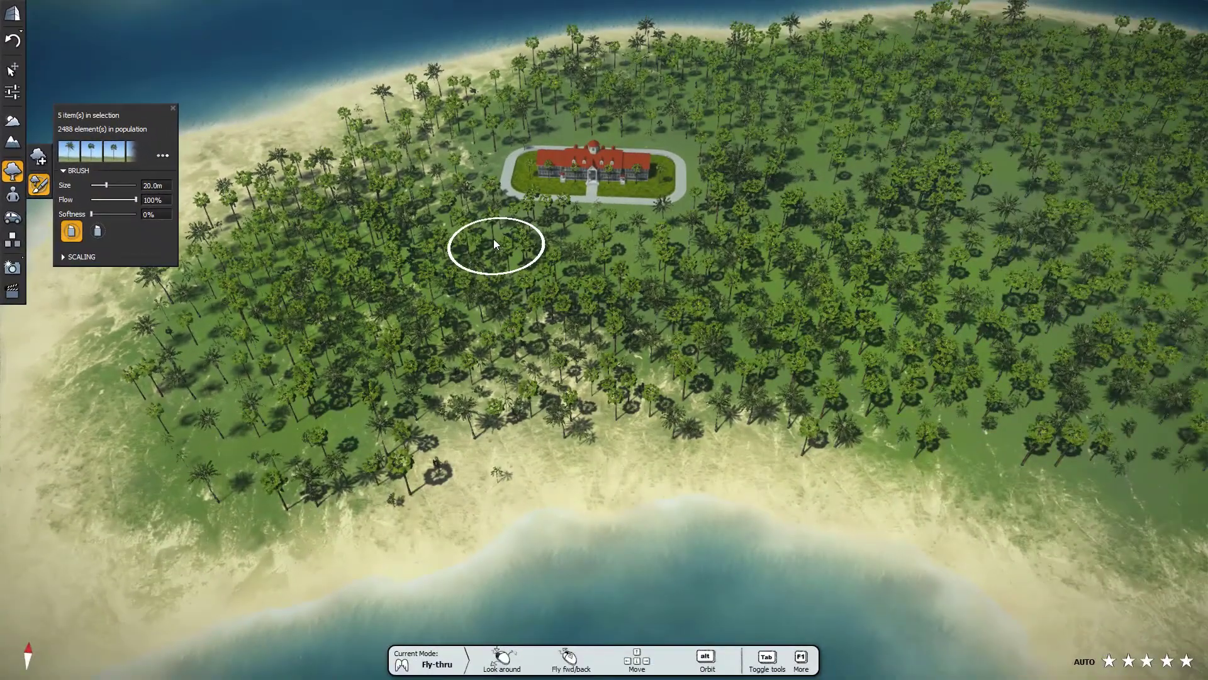
mouse_move(493, 239)
mouse_down()
mouse_move(535, 261)
mouse_move(524, 264)
mouse_move(627, 260)
mouse_move(629, 317)
mouse_move(683, 376)
mouse_move(664, 399)
mouse_move(536, 382)
mouse_move(491, 348)
mouse_move(464, 288)
mouse_move(577, 414)
mouse_move(709, 404)
mouse_move(642, 404)
mouse_up()
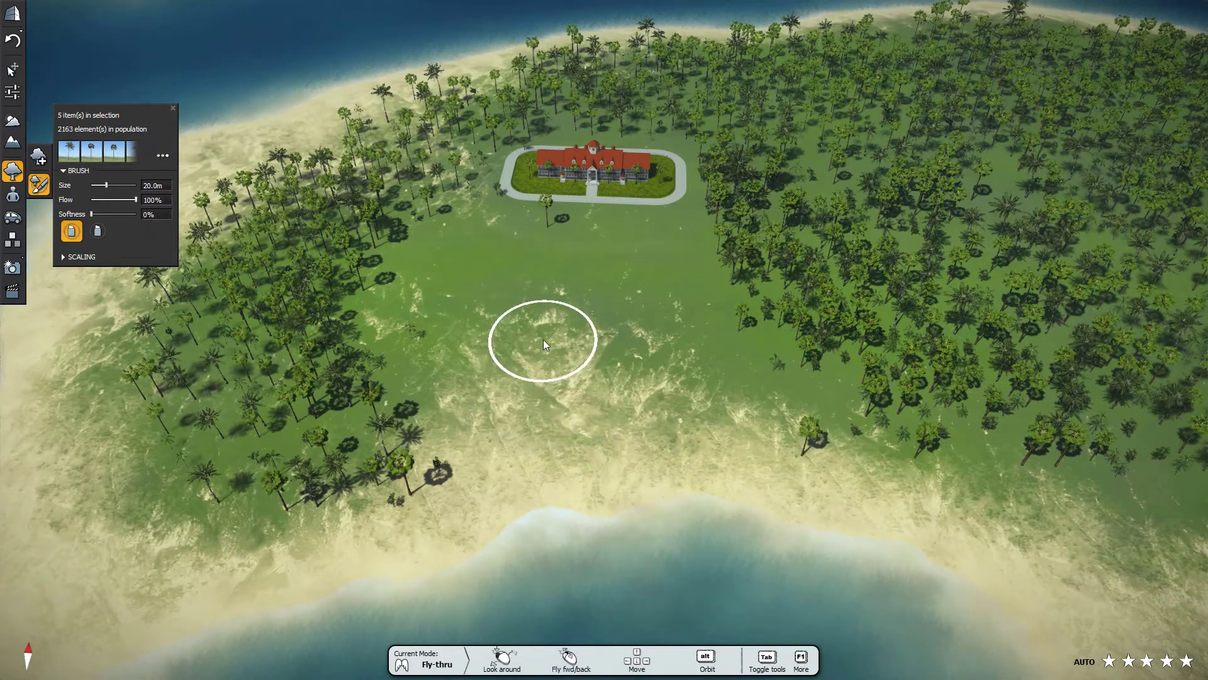
Step: Move the lone Mexican Mature Palm off the front lawn into the grove behind the hotel, adjusting nearby palms
scroll(603, 81, up, 5)
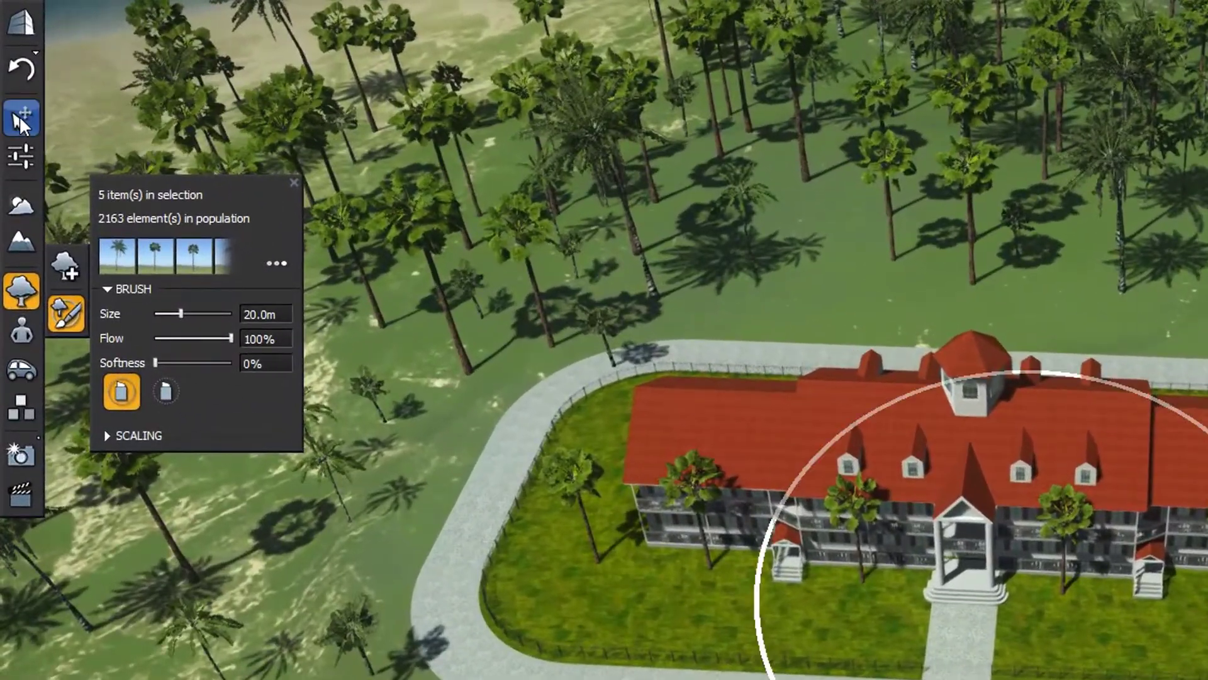
click(20, 116)
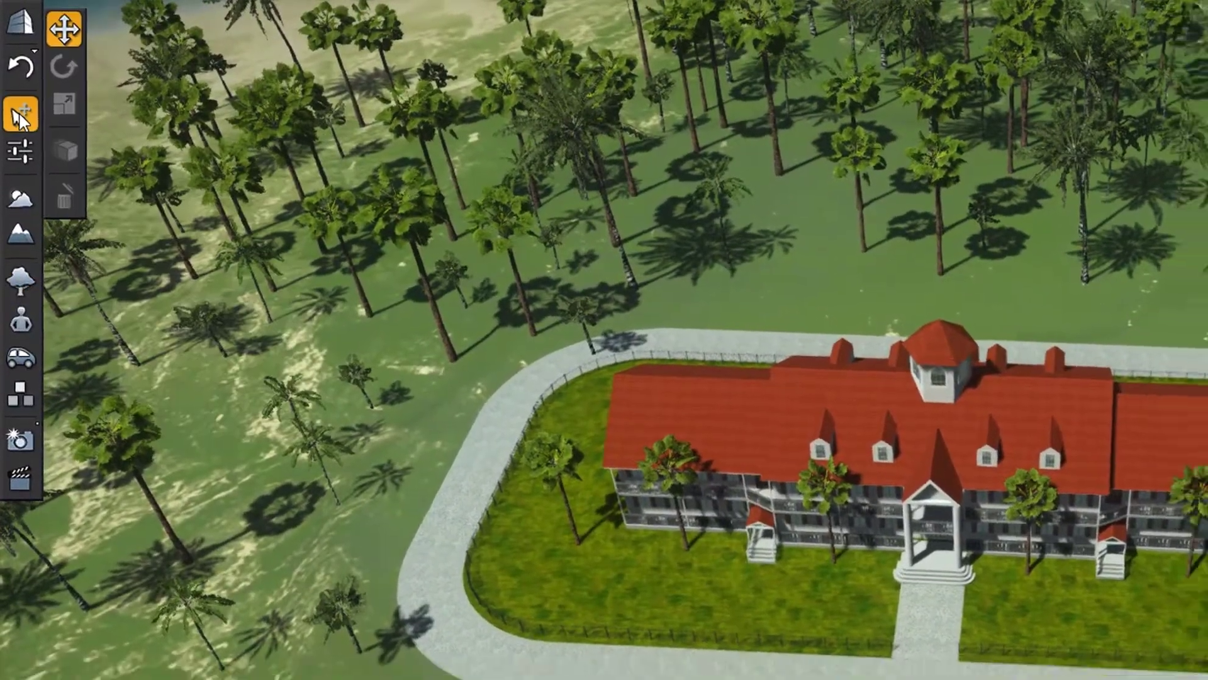
scroll(60, 125, down, 3)
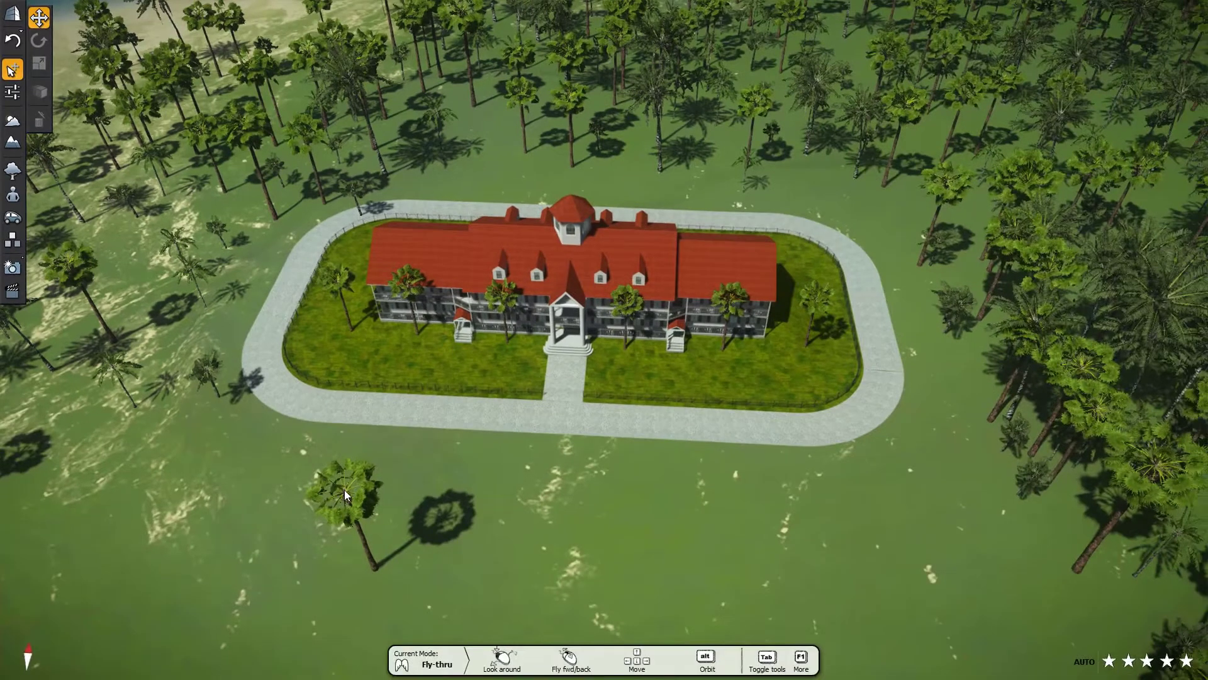
click(357, 498)
drag(357, 499, 361, 189)
drag(606, 132, 304, 131)
click(303, 133)
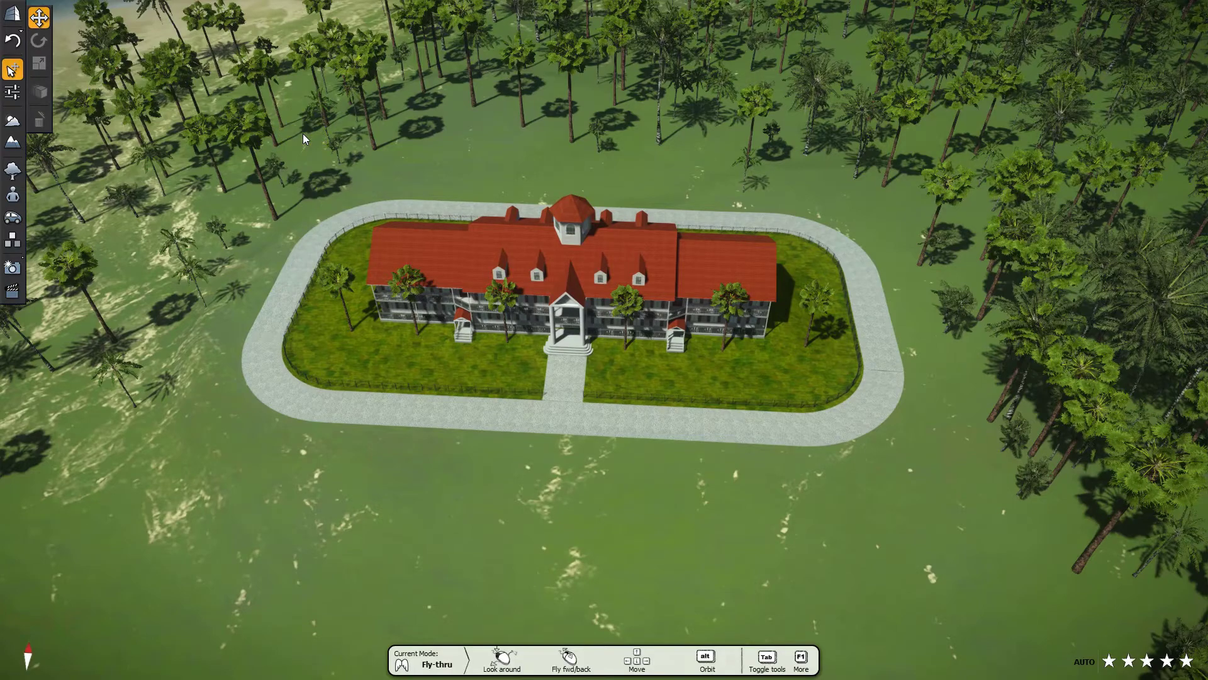
Step: Fly into the palm forest and load a Tree brush of Fern, Mexican Dwarf Palm, Parlour Palm and Small Fern at 6.2m
right_drag(302, 134, 402, 95)
scroll(403, 95, up, 5)
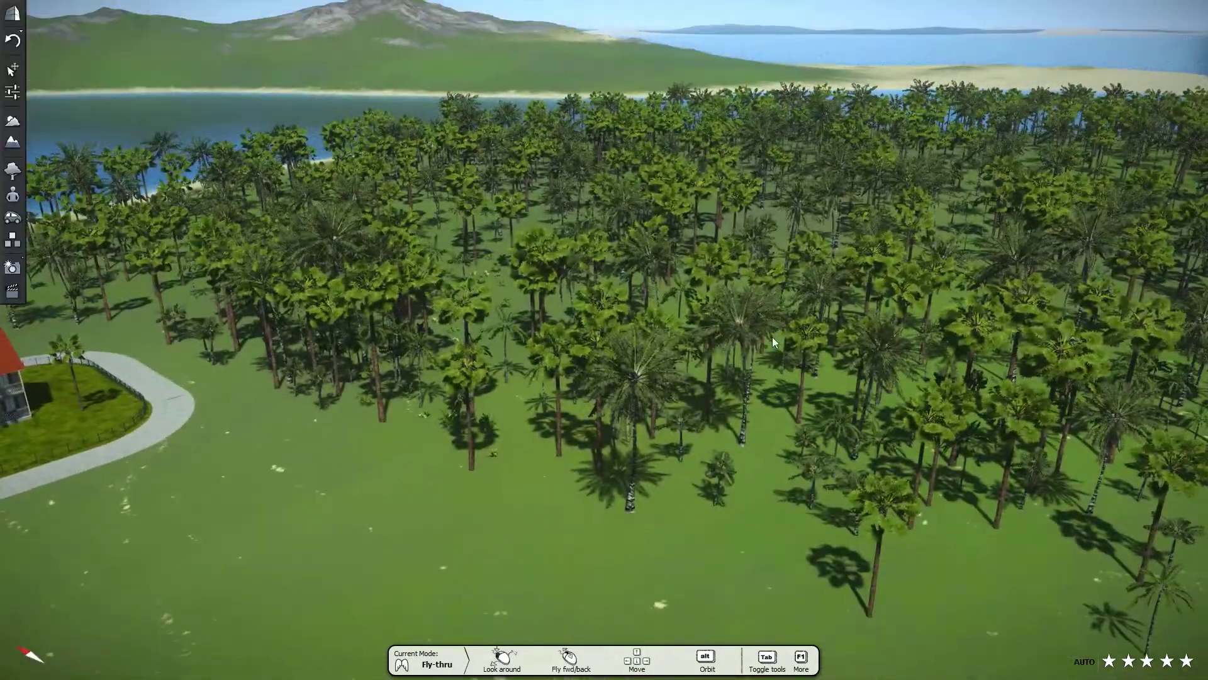
scroll(756, 255, up, 5)
scroll(779, 258, down, 5)
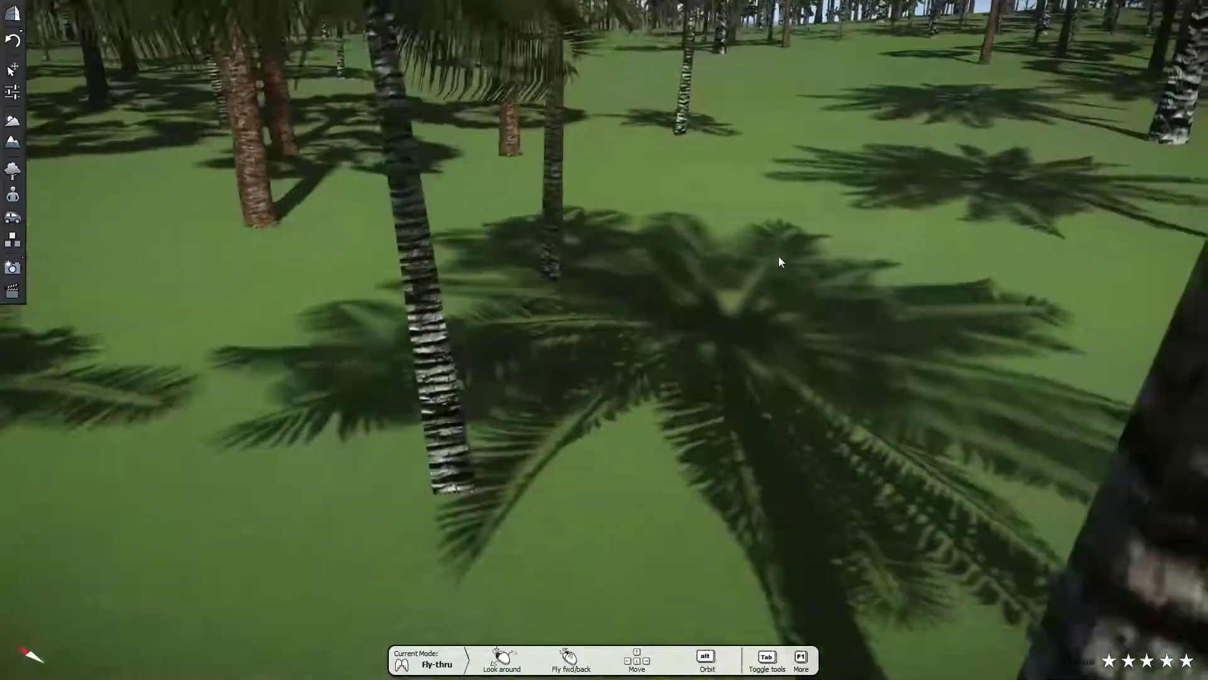
click(12, 170)
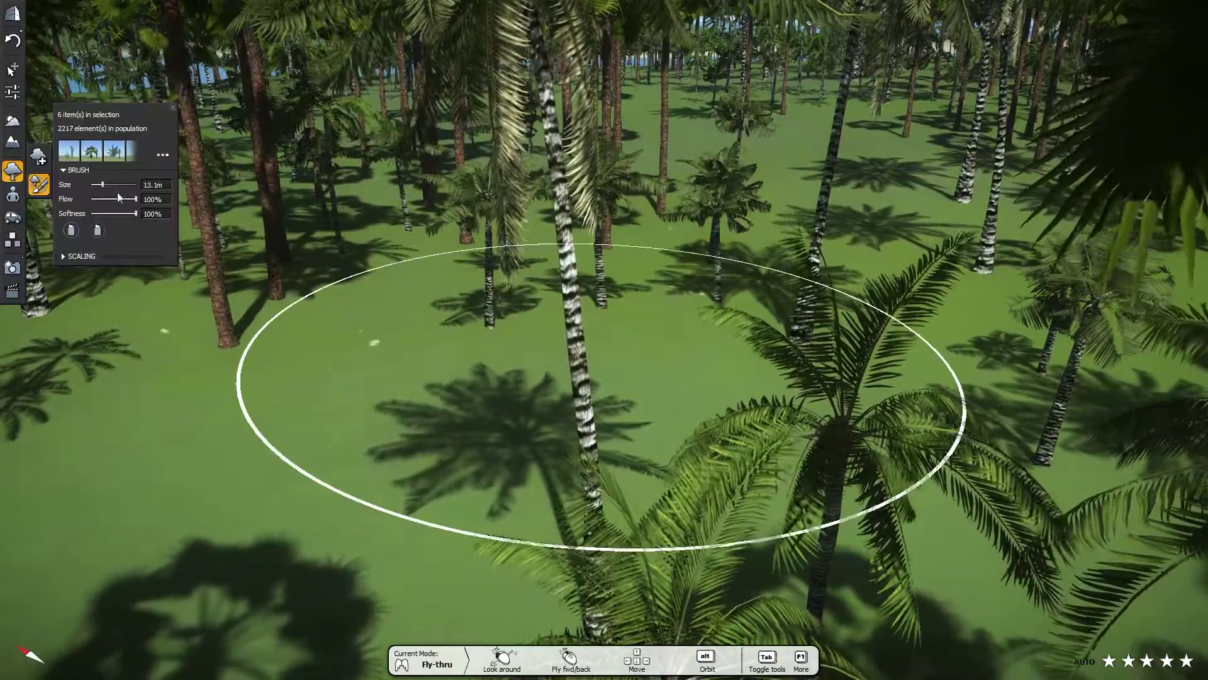
scroll(599, 352, down, 4)
scroll(605, 351, up, 2)
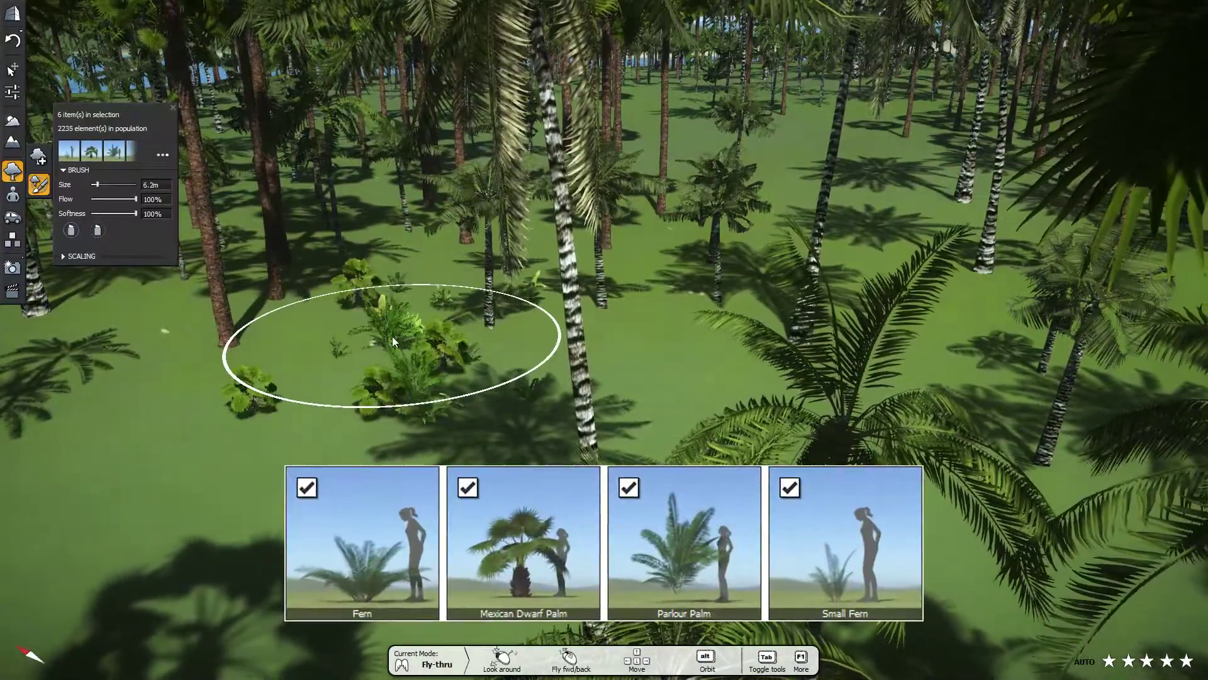
Step: Paint understory plants at the lower left, right and back, raising the population to 2314
drag(369, 336, 252, 403)
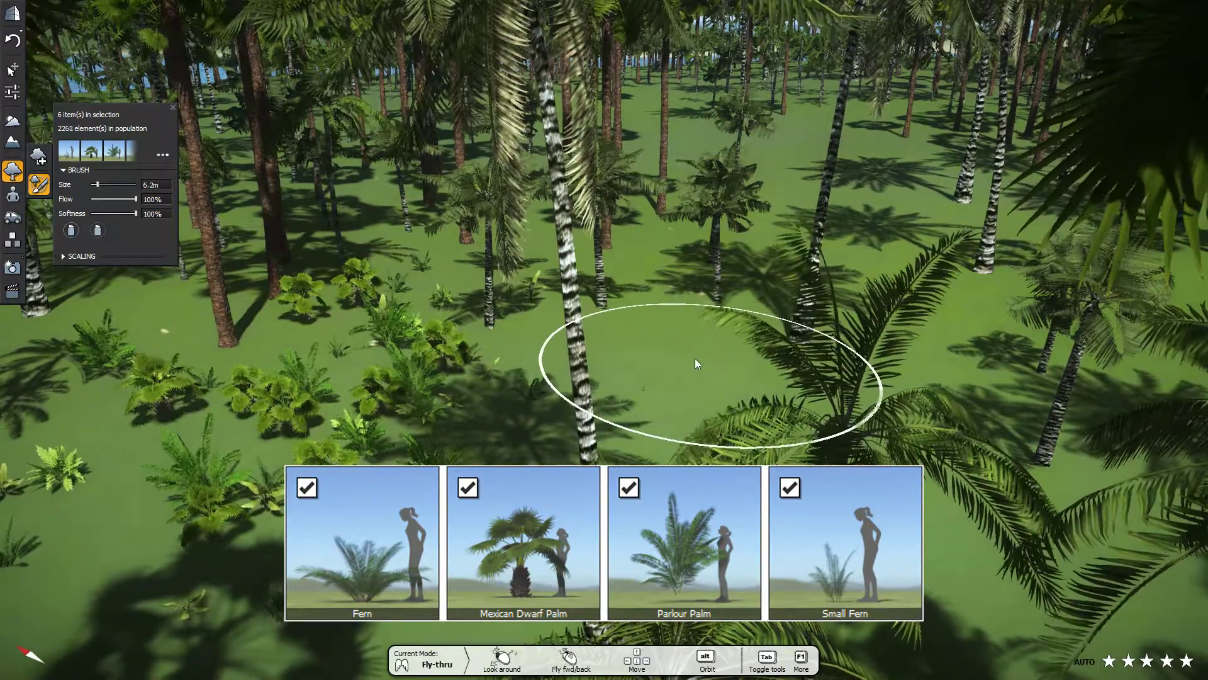
mouse_move(694, 305)
mouse_down()
mouse_move(886, 262)
mouse_move(766, 227)
mouse_up()
drag(695, 174, 752, 150)
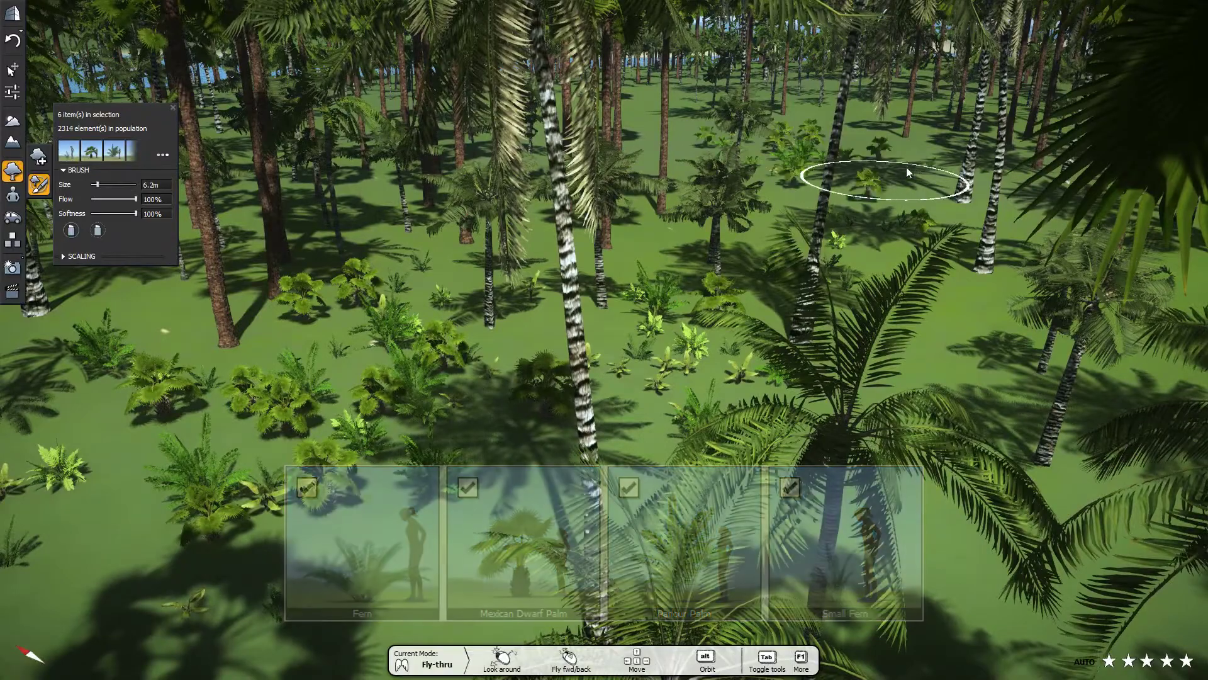